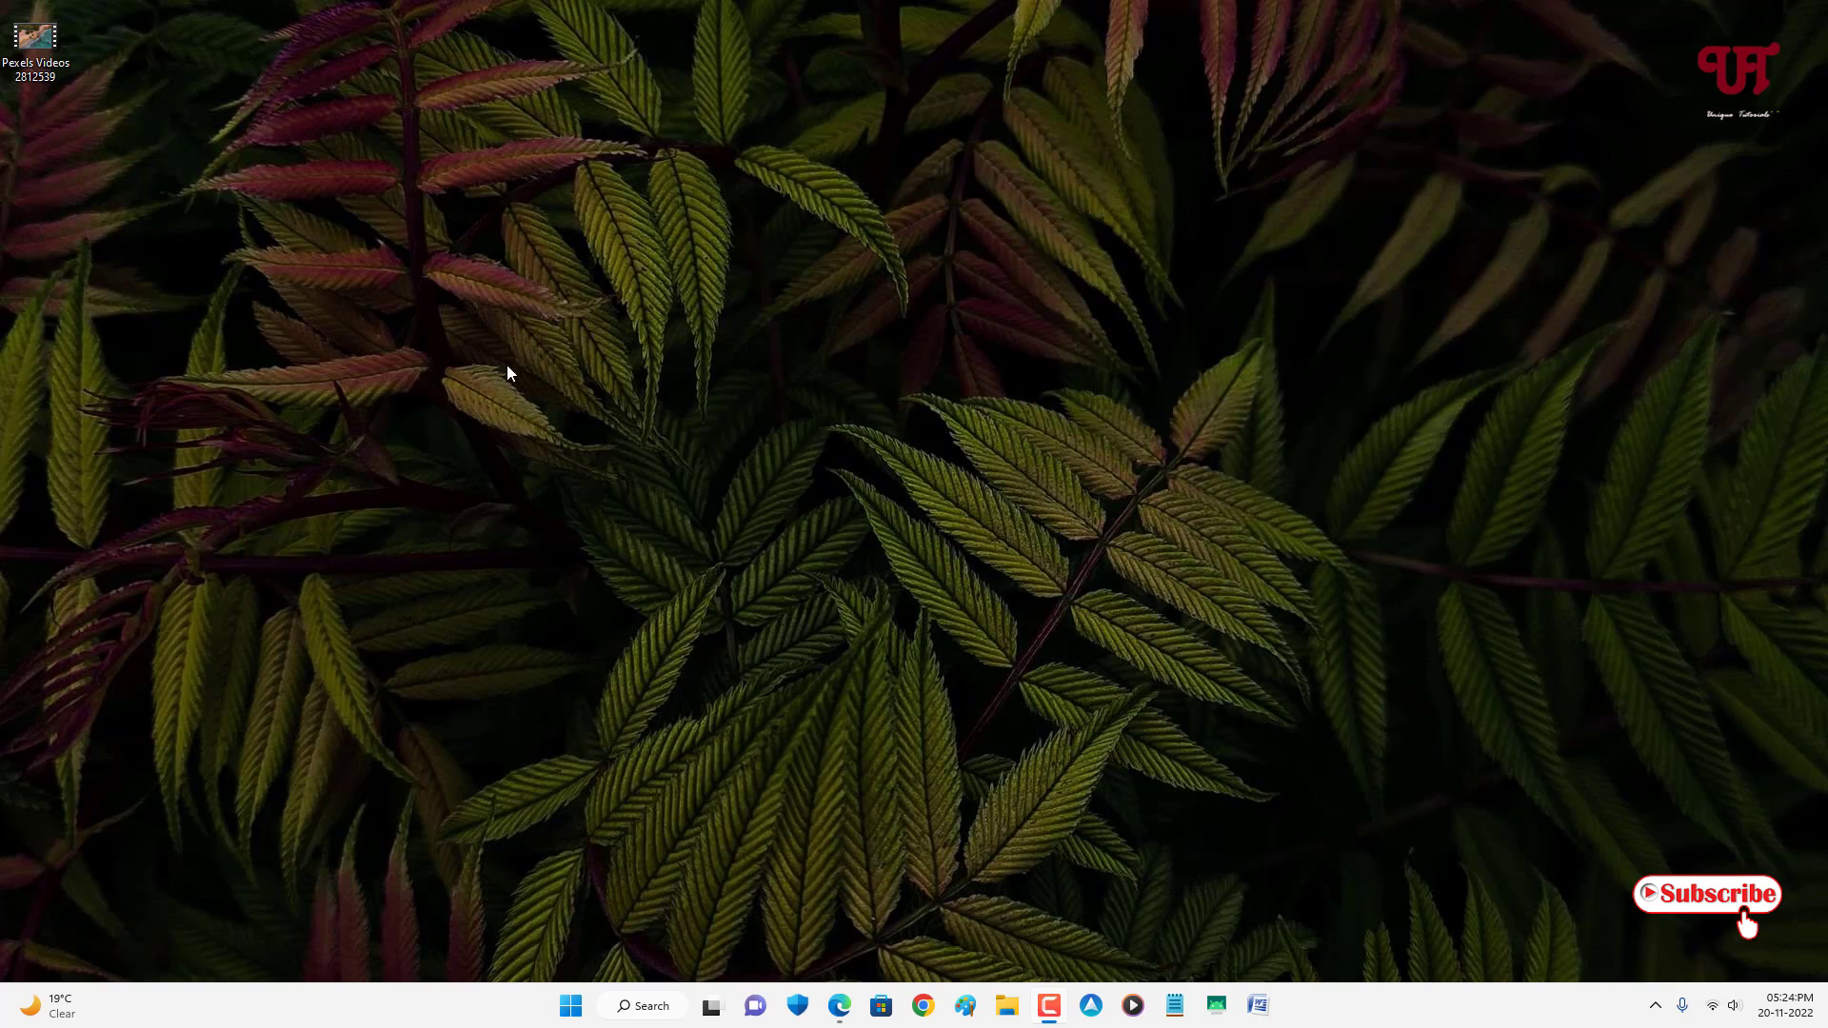
Preview the desktop video file and look through its full right-click options list
double_click(57, 49)
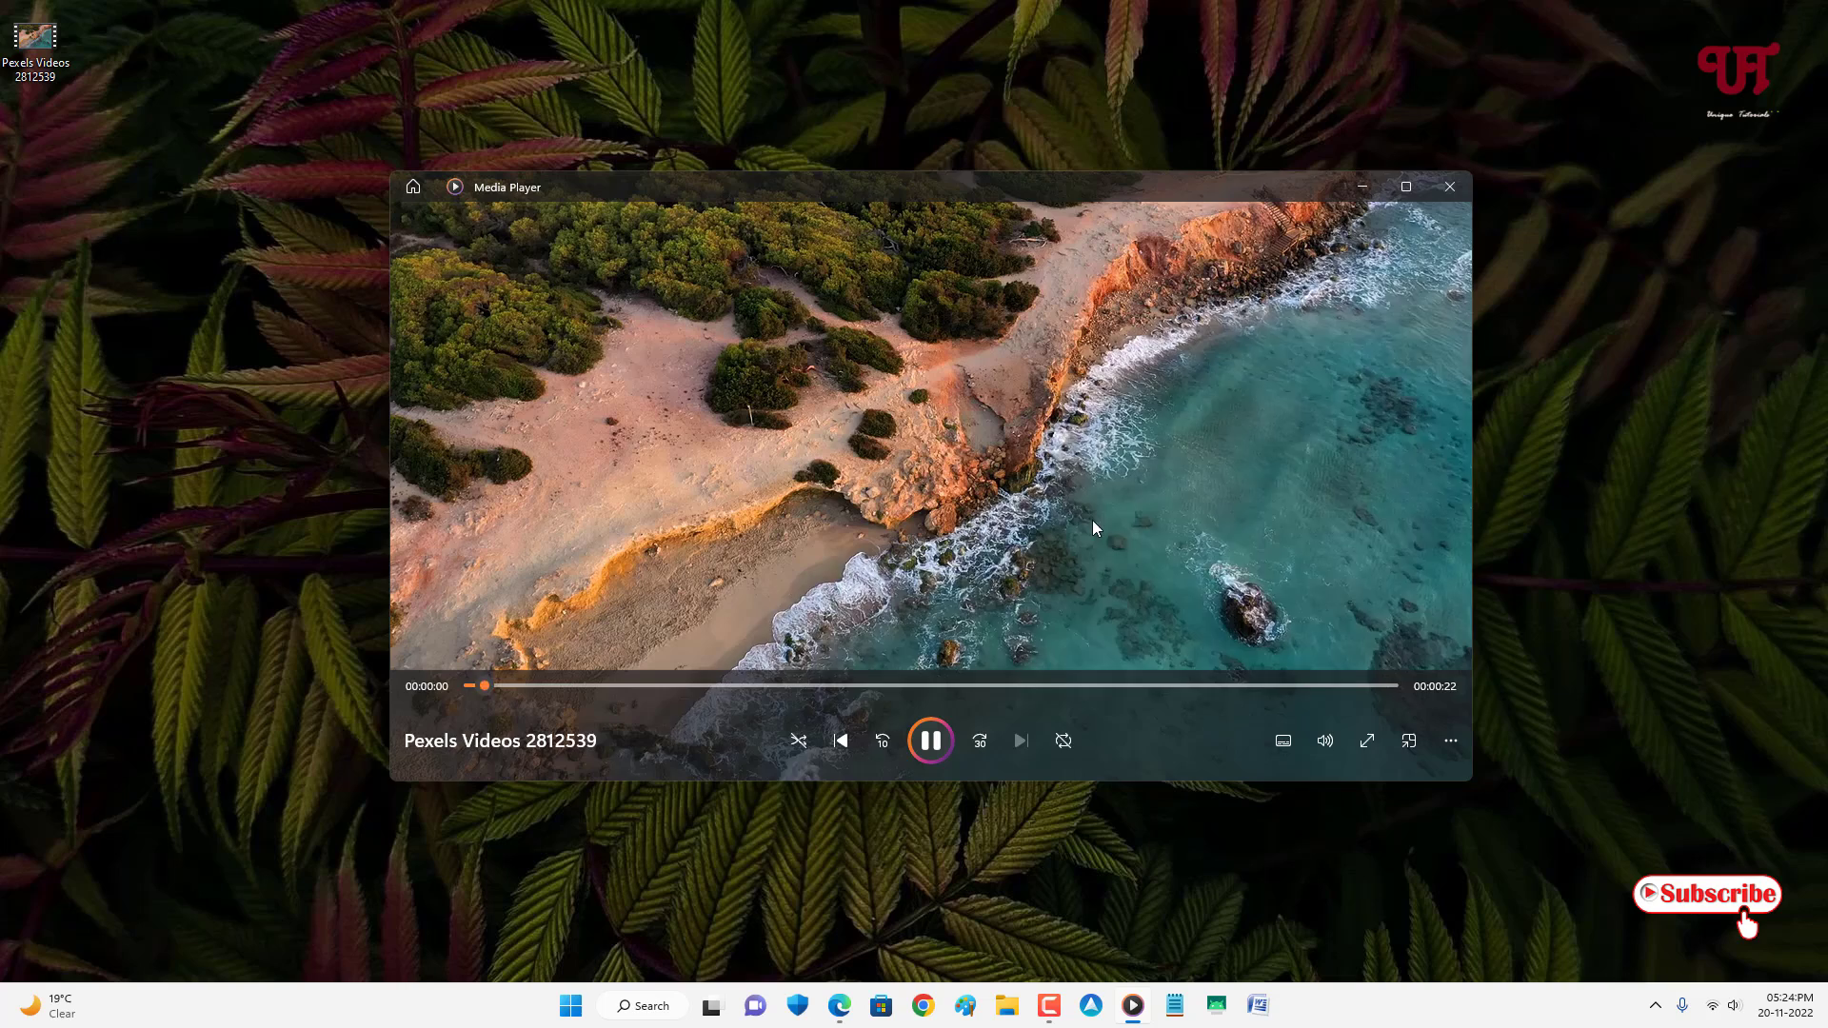
left_click(1449, 187)
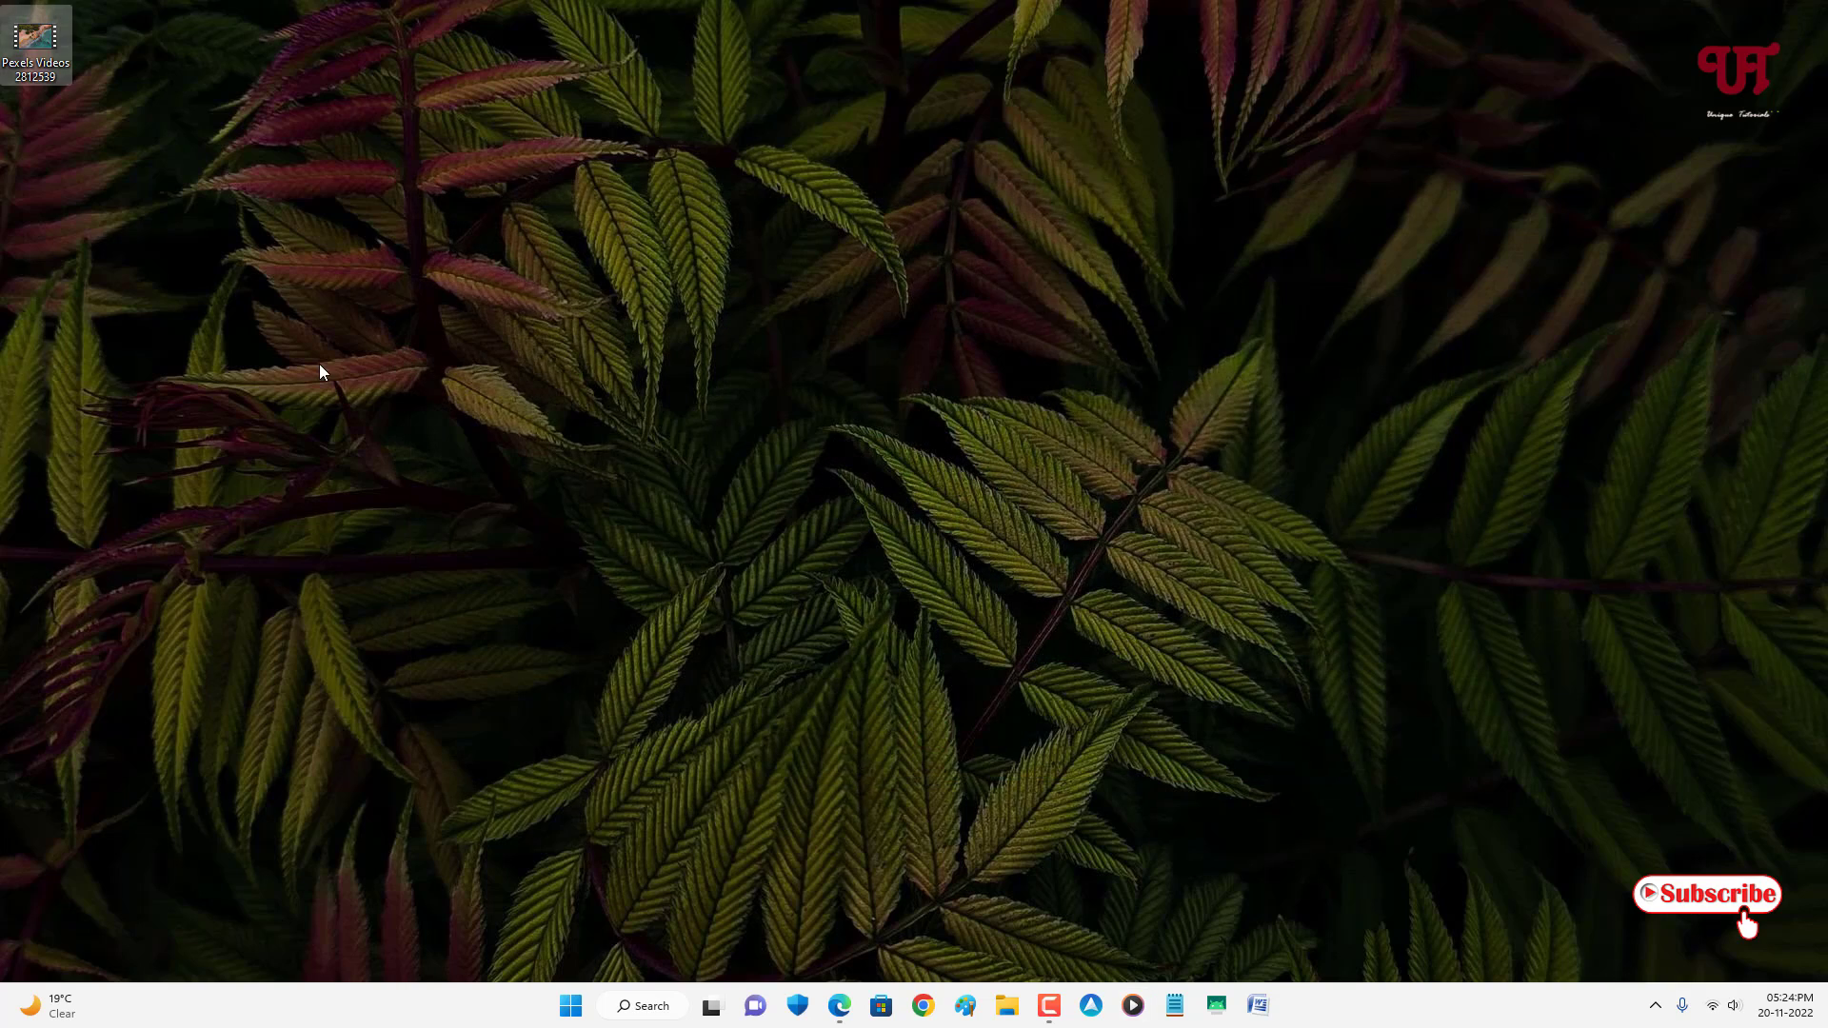
right_click(38, 45)
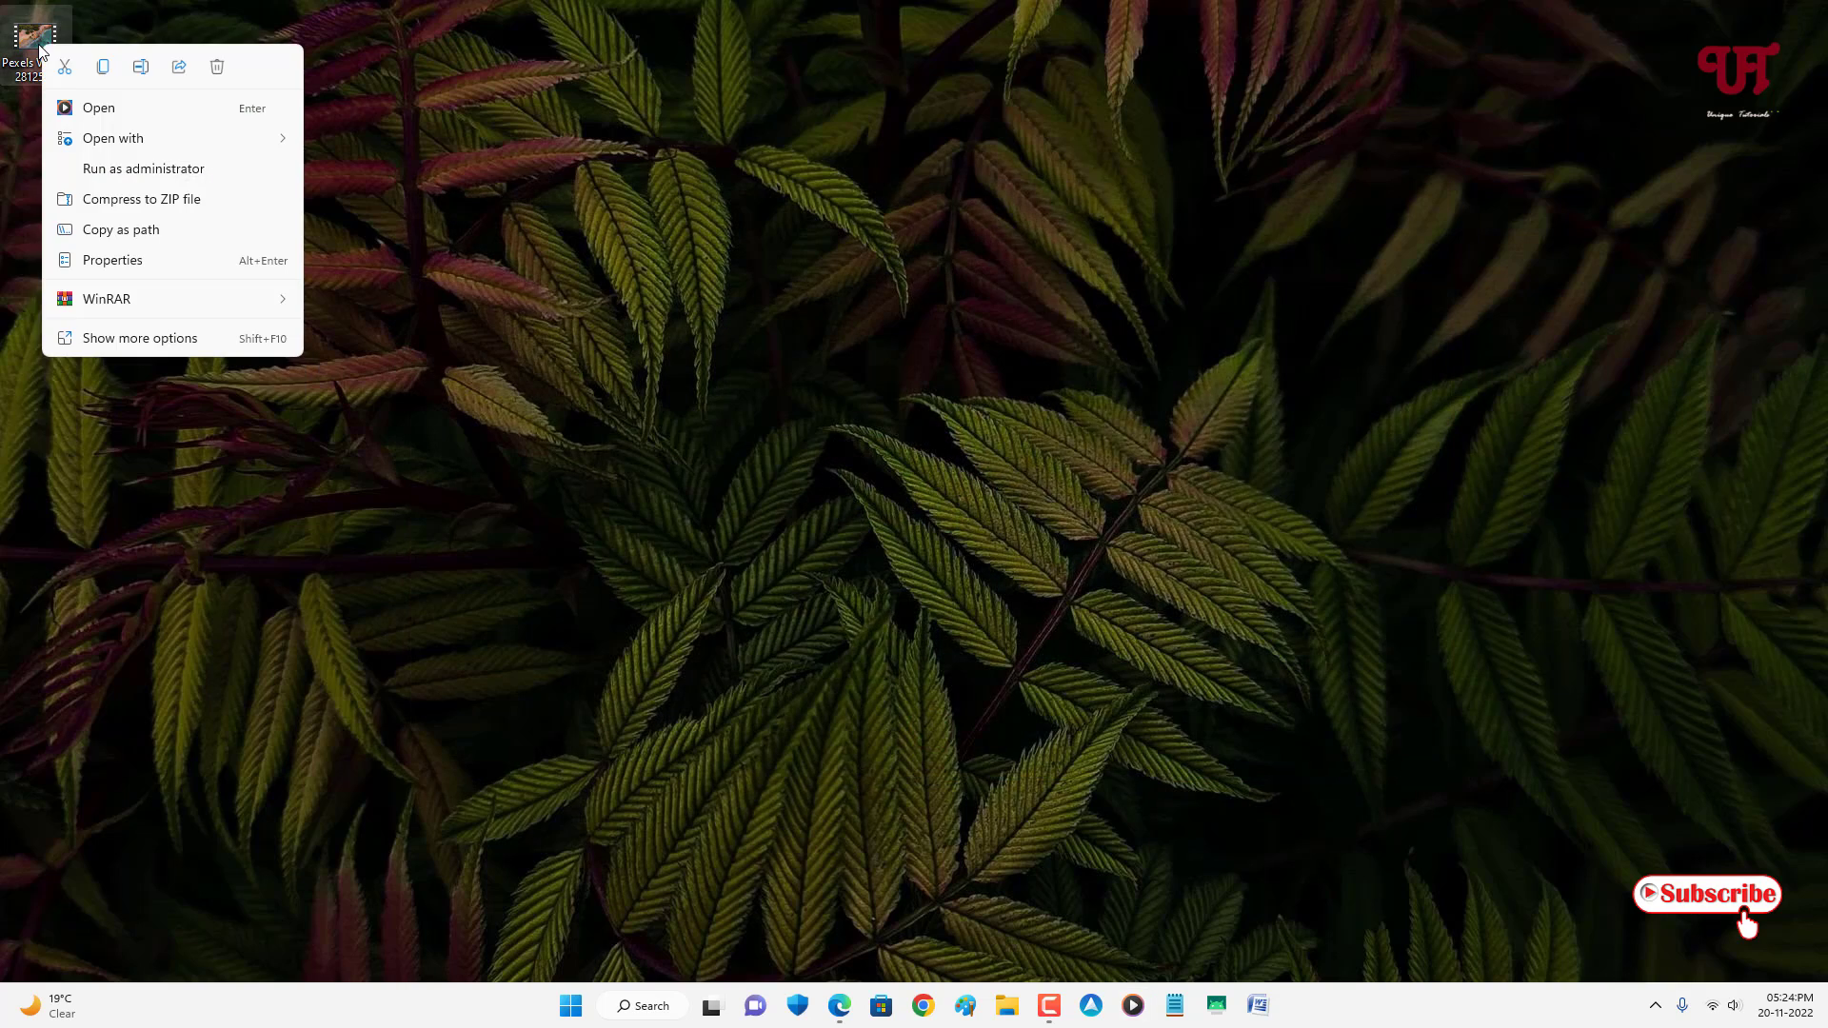
left_click(139, 339)
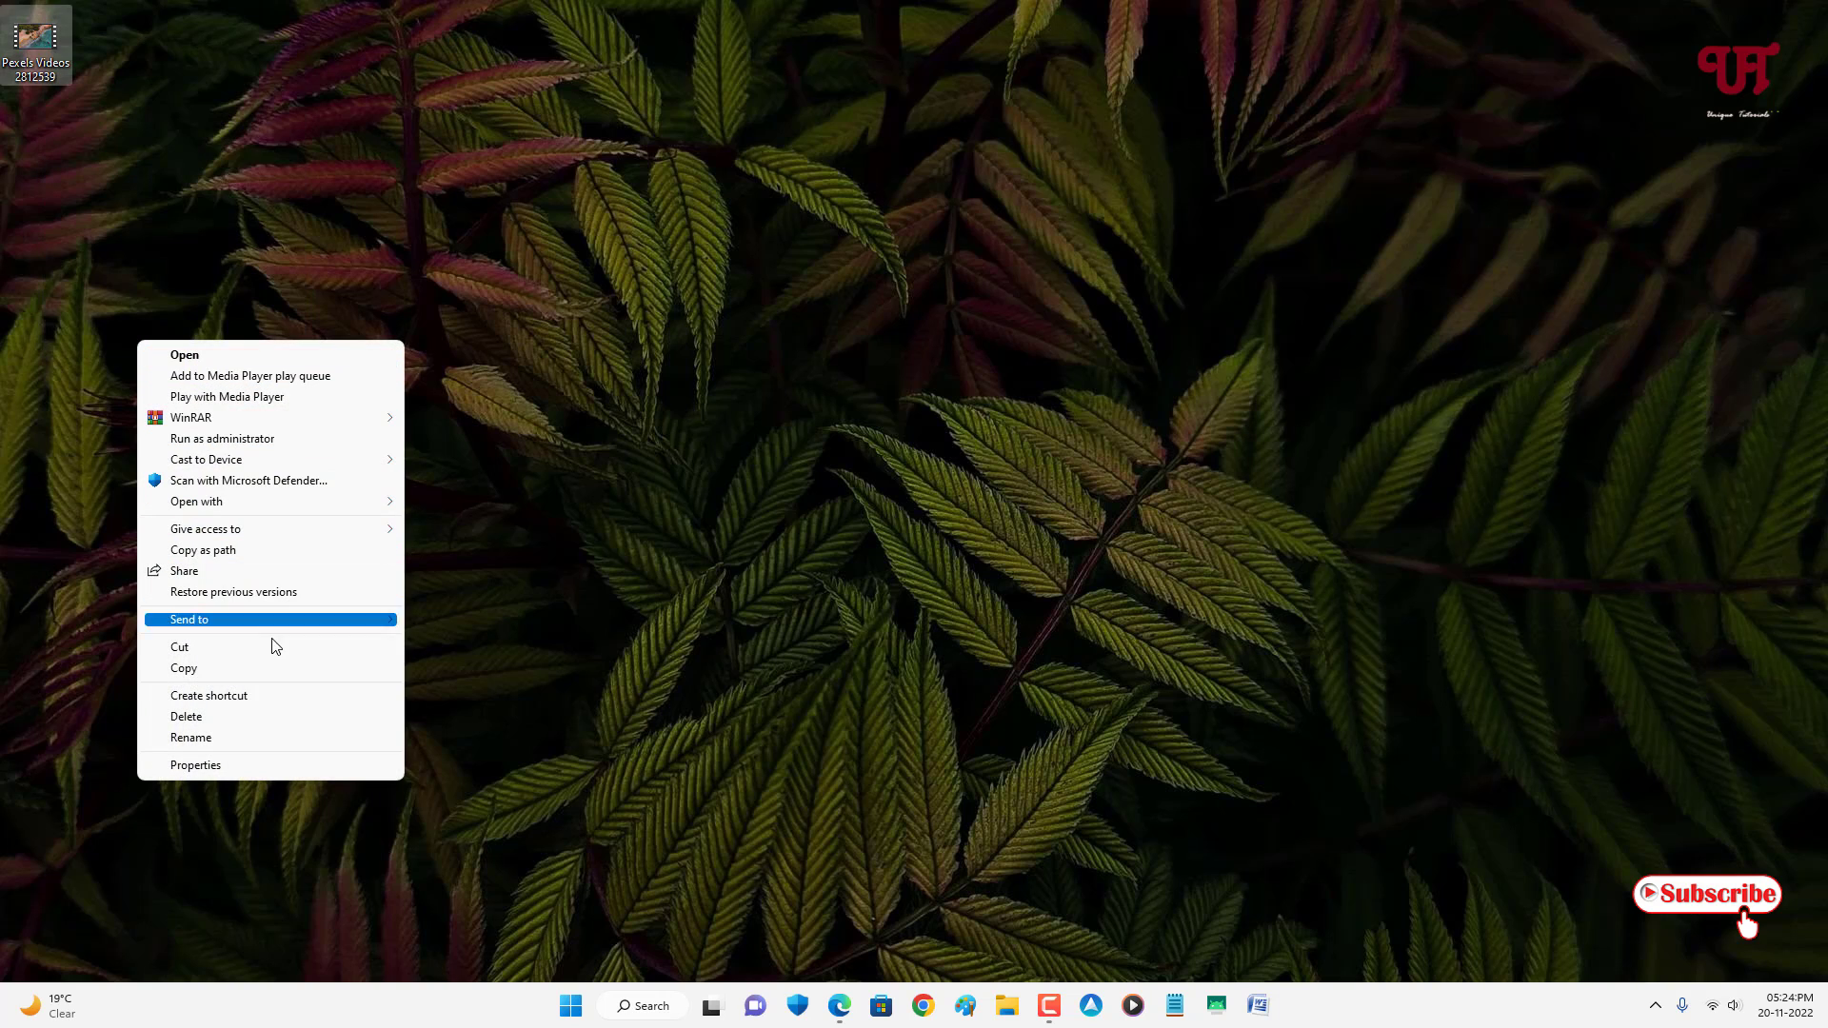
left_click(557, 401)
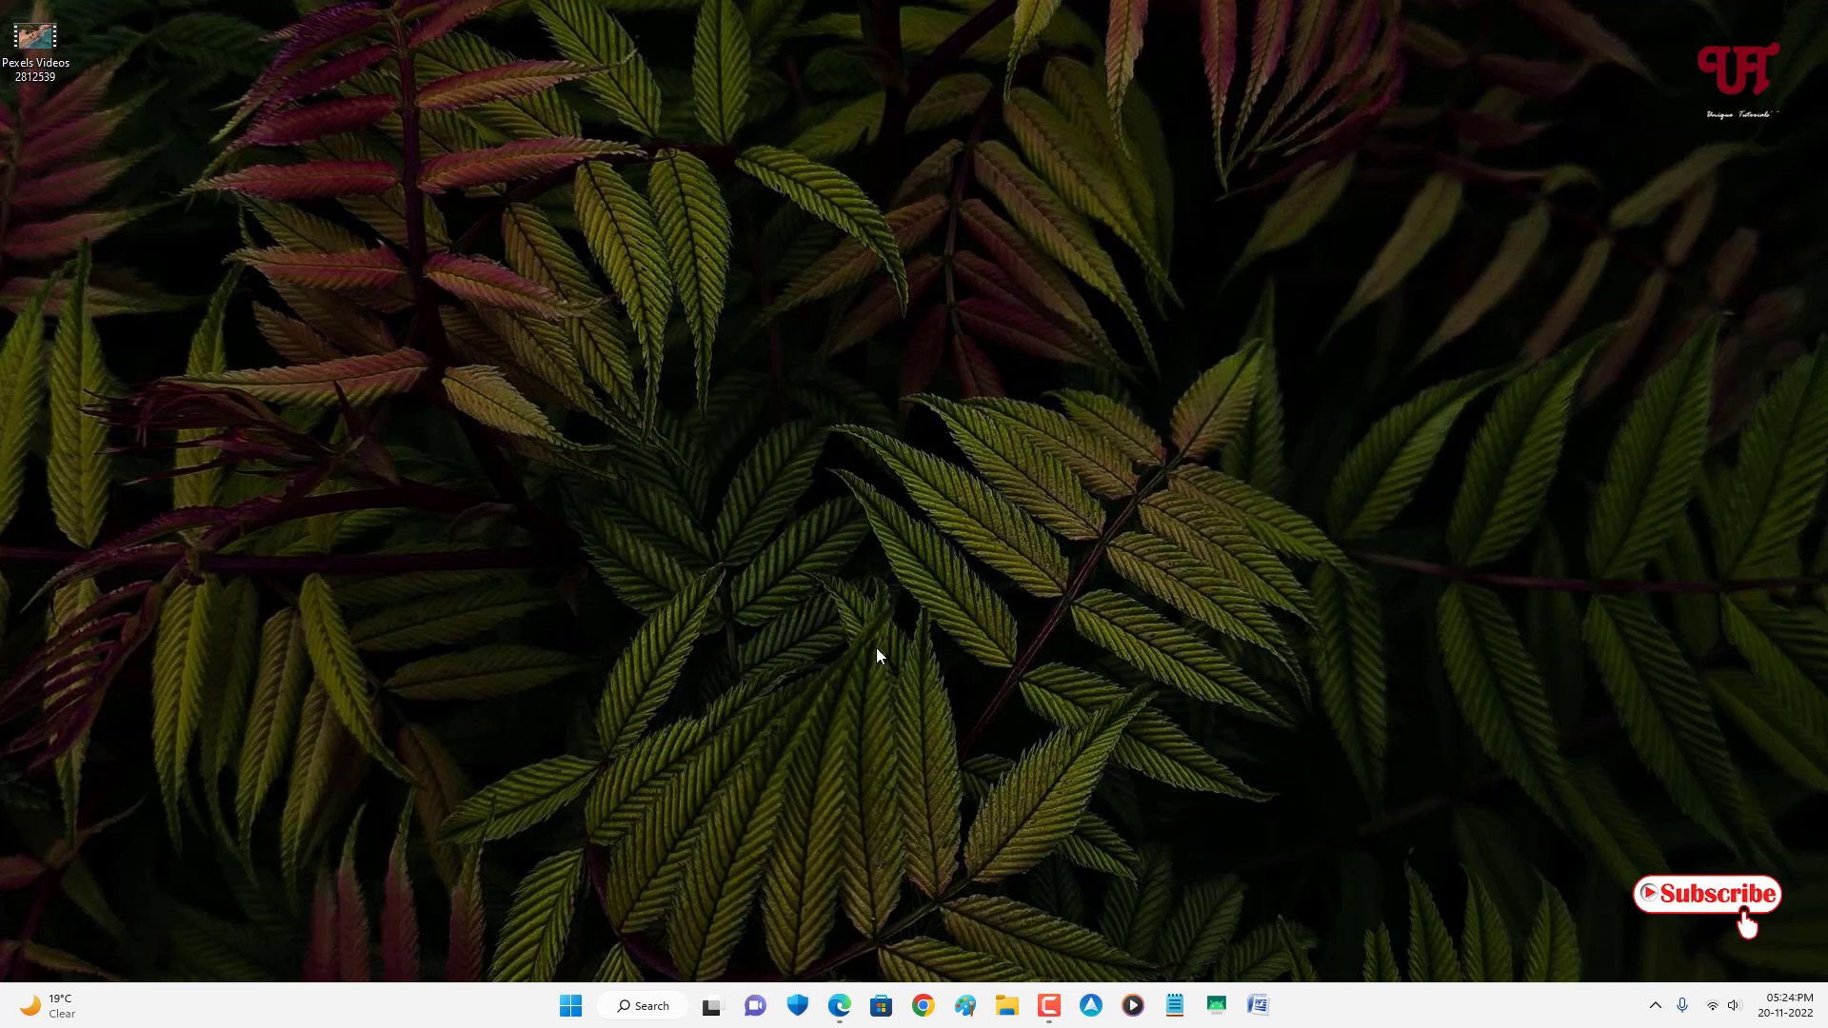
Download AutoWall.zip from the SegoCode/AutoWall GitHub Releases page and show it in Downloads
left_click(840, 1006)
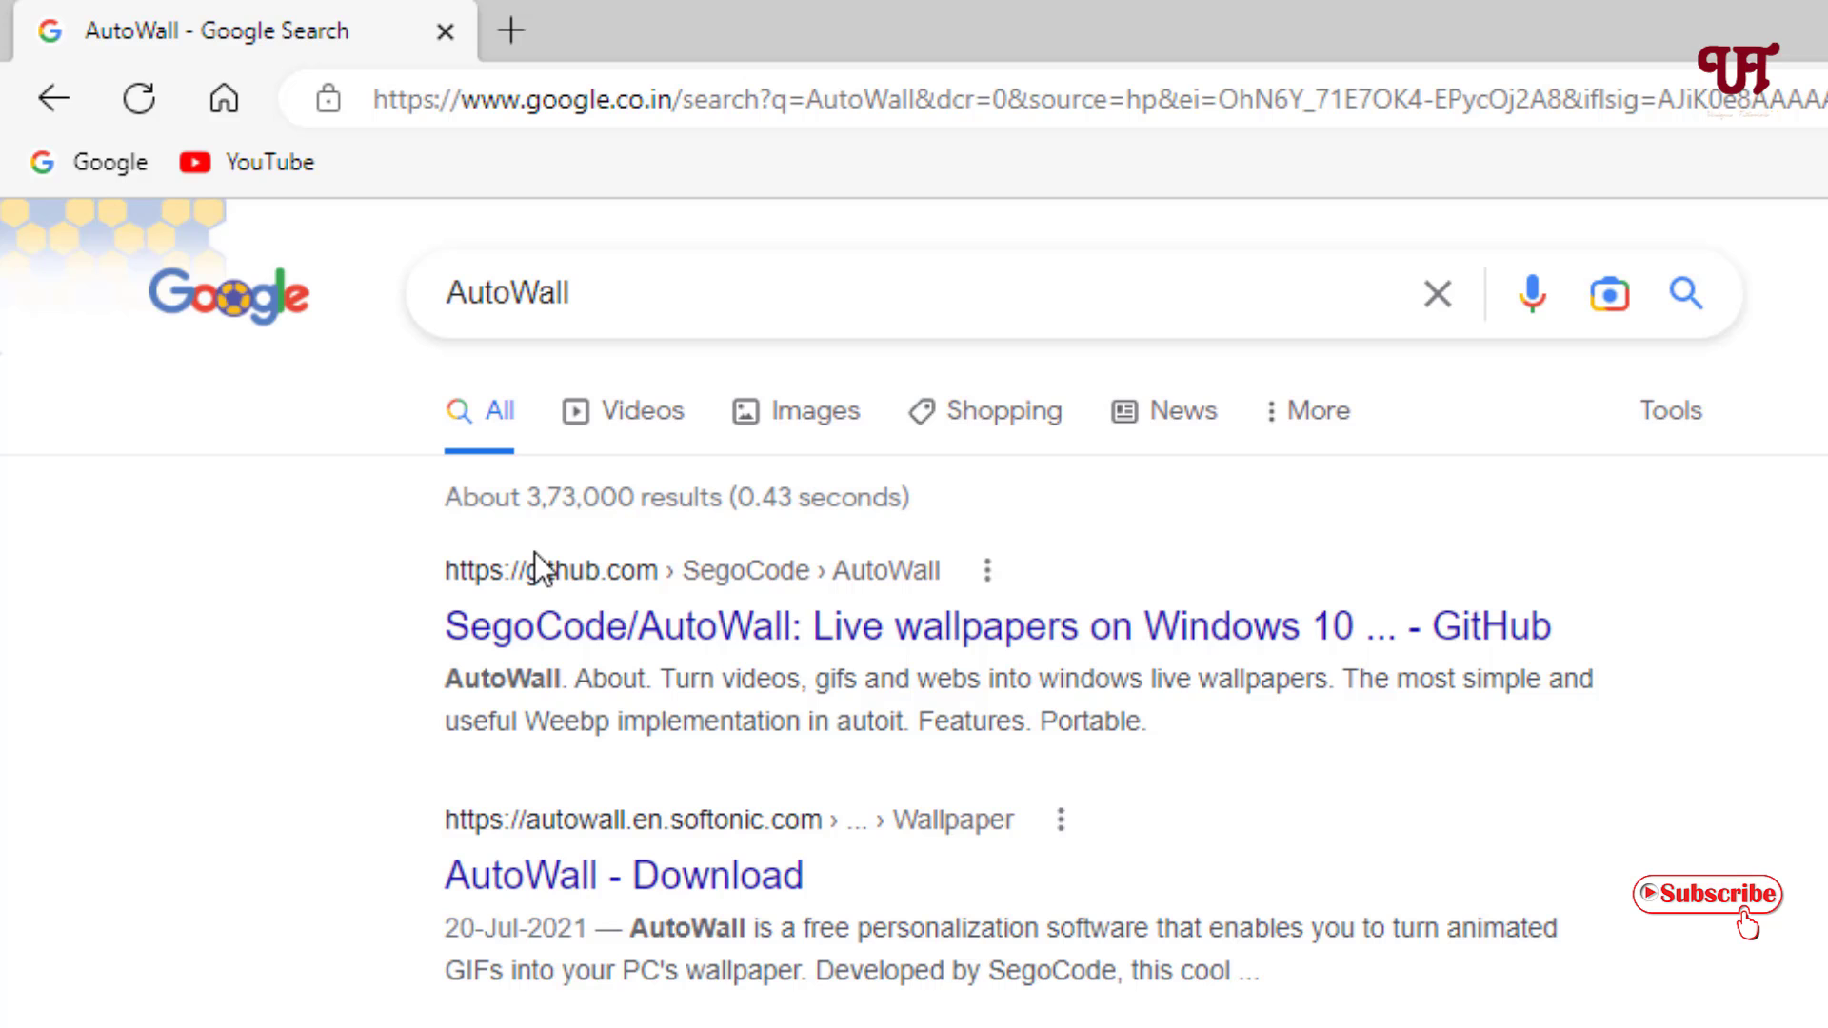
left_click(657, 639)
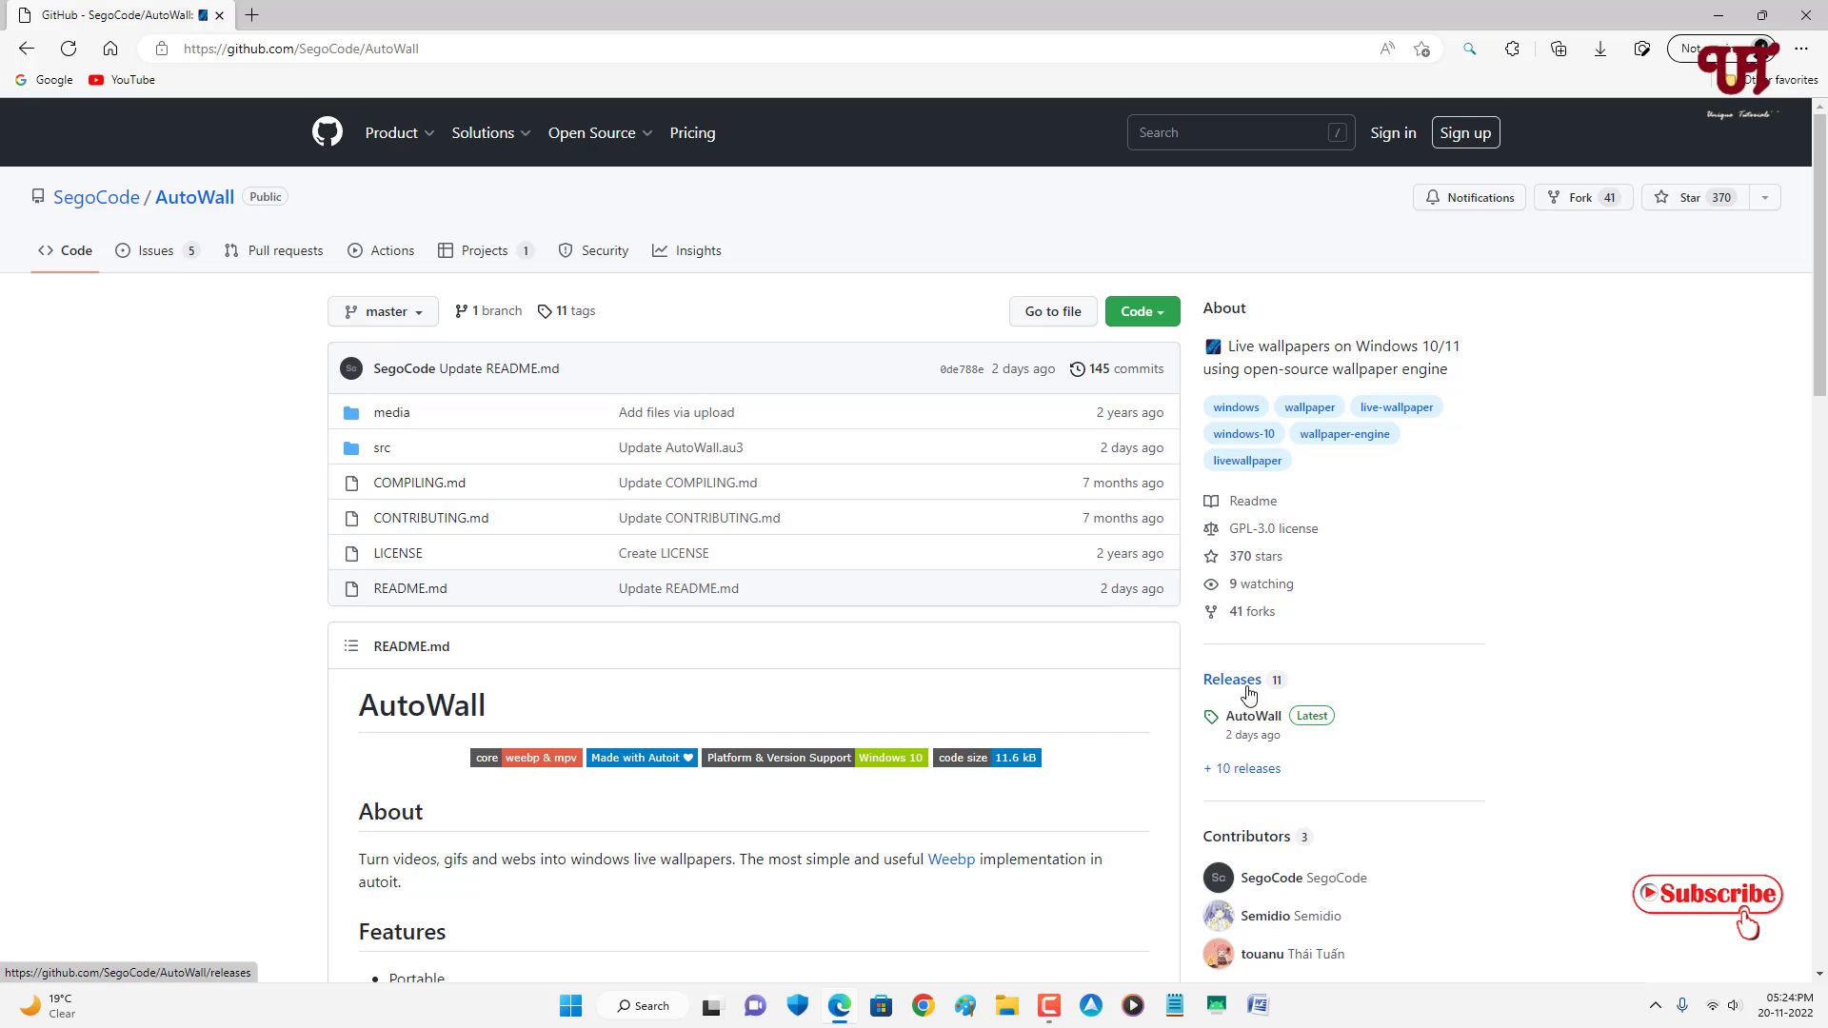
left_click(1257, 683)
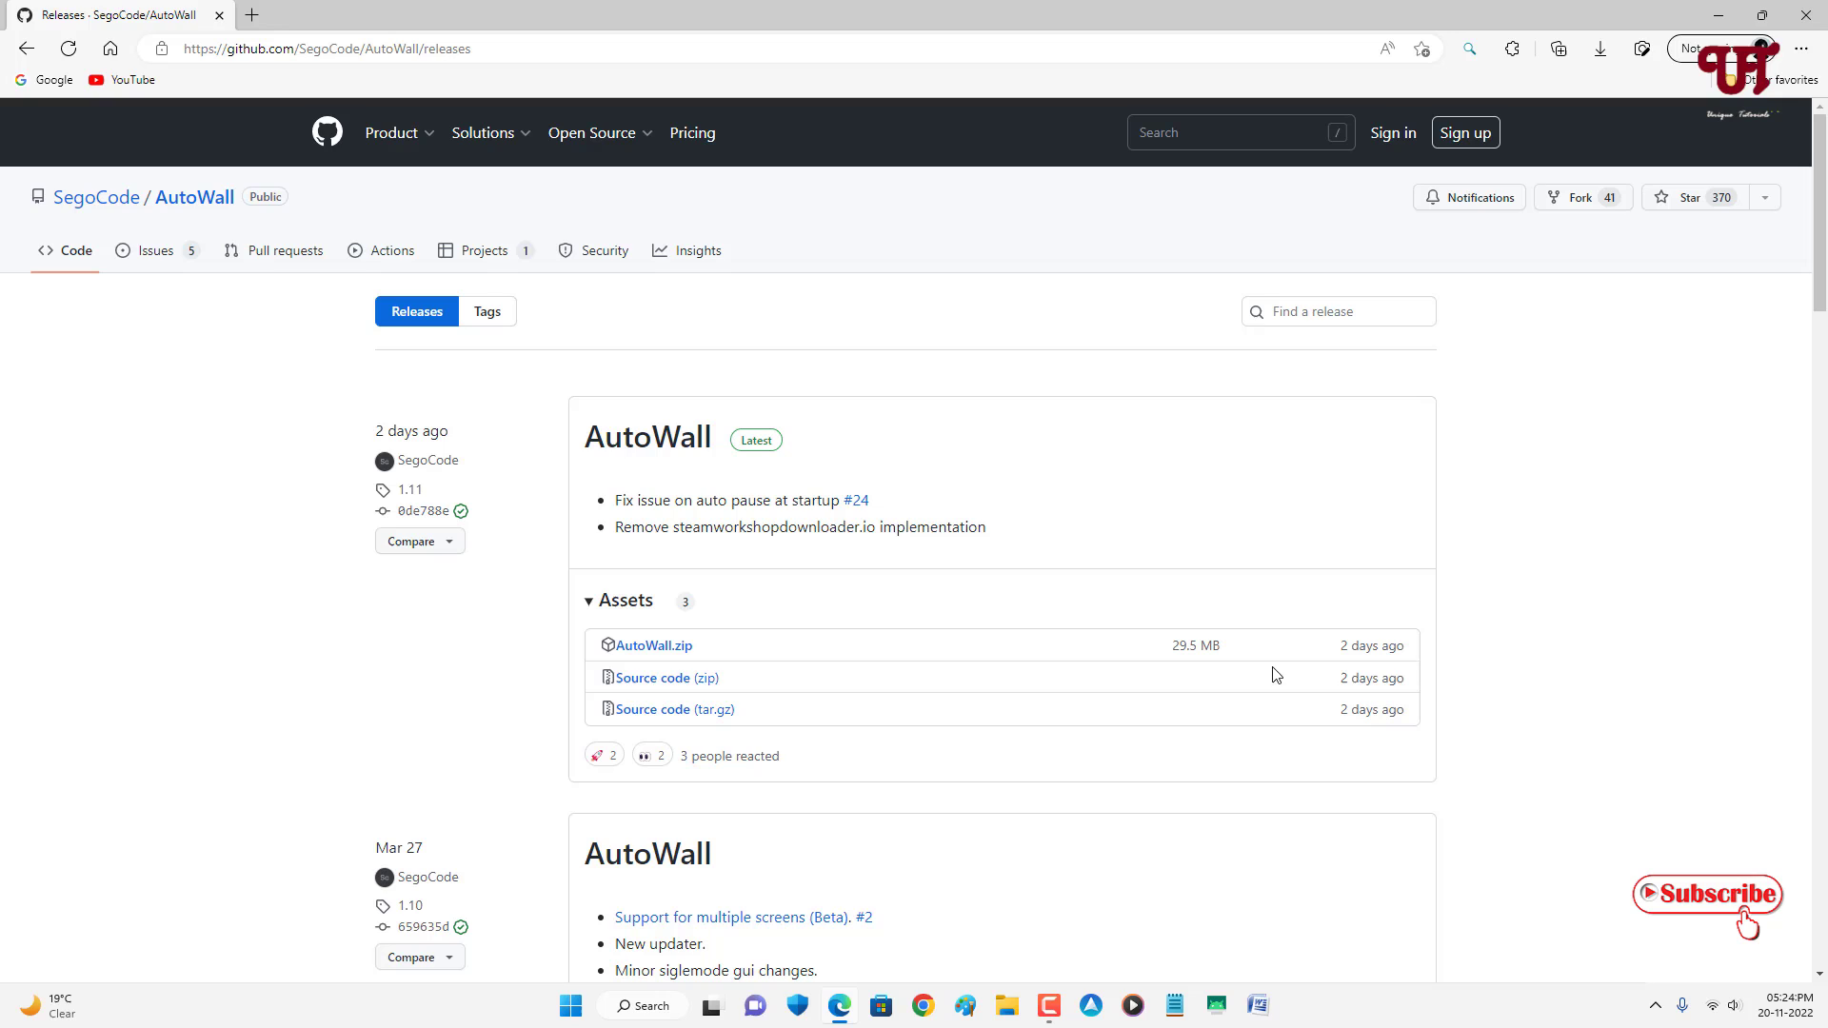
left_click(664, 659)
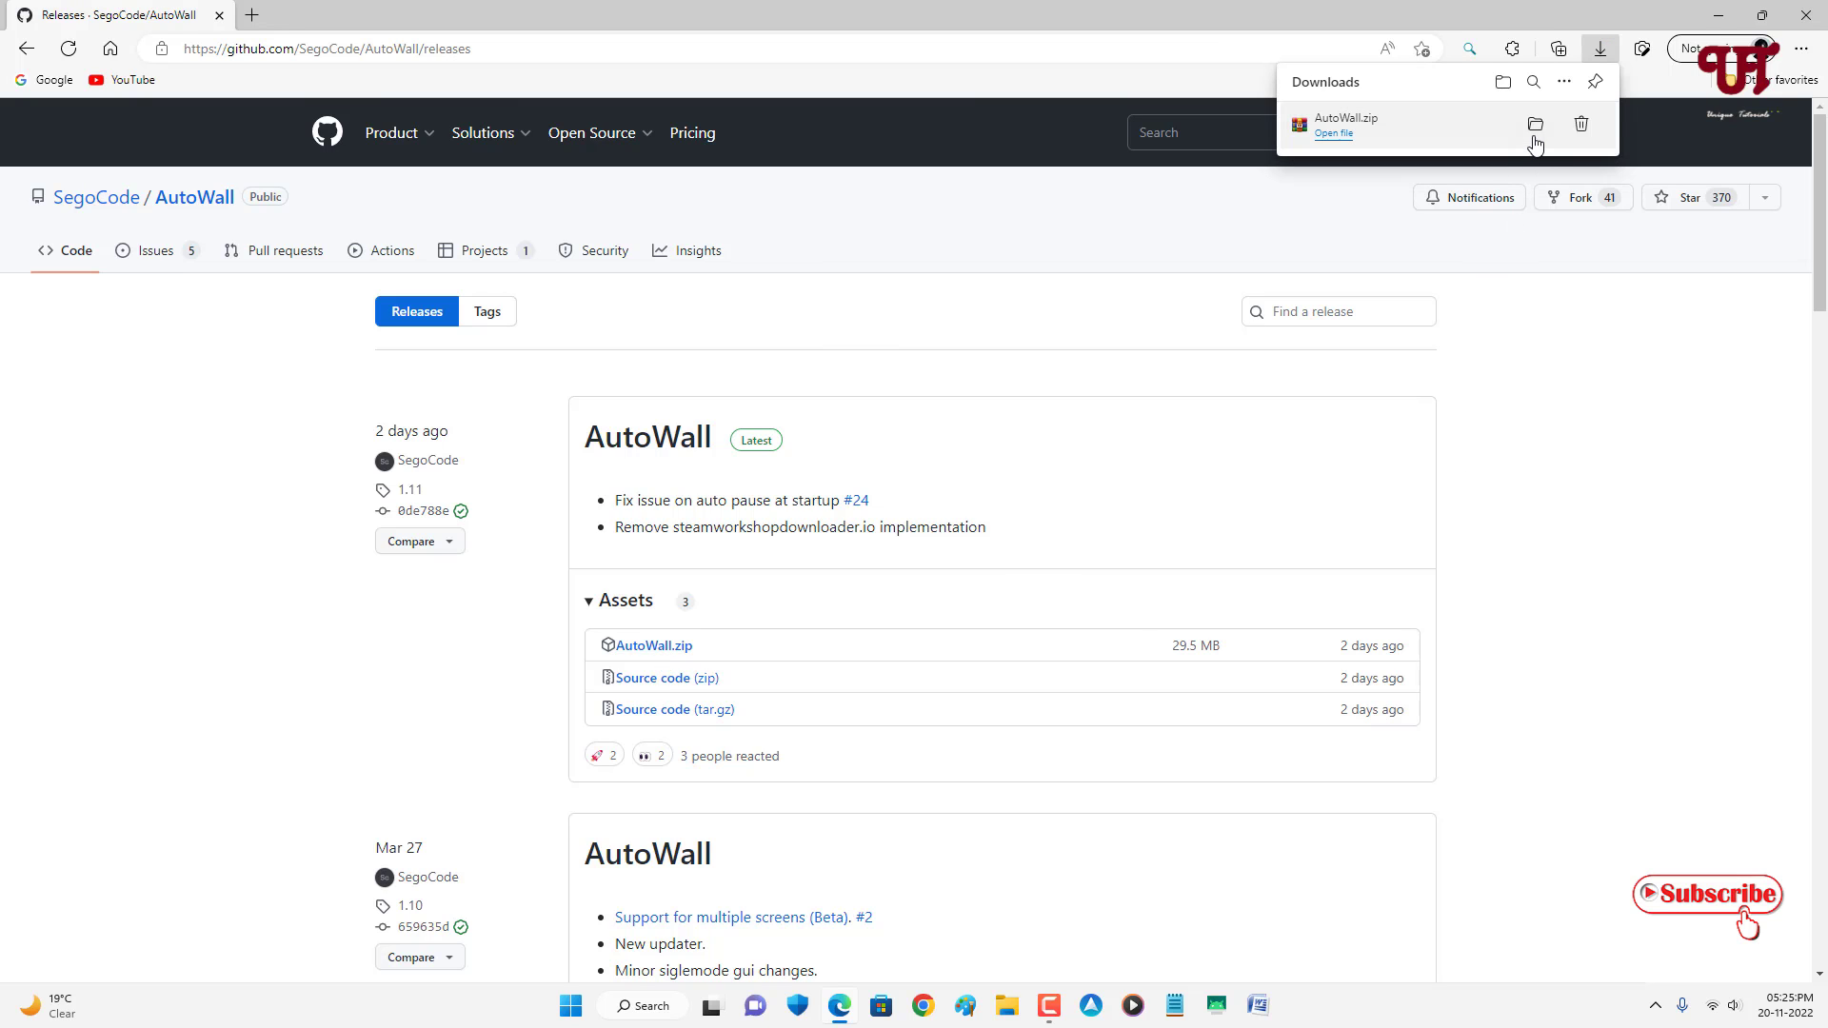
left_click(1536, 128)
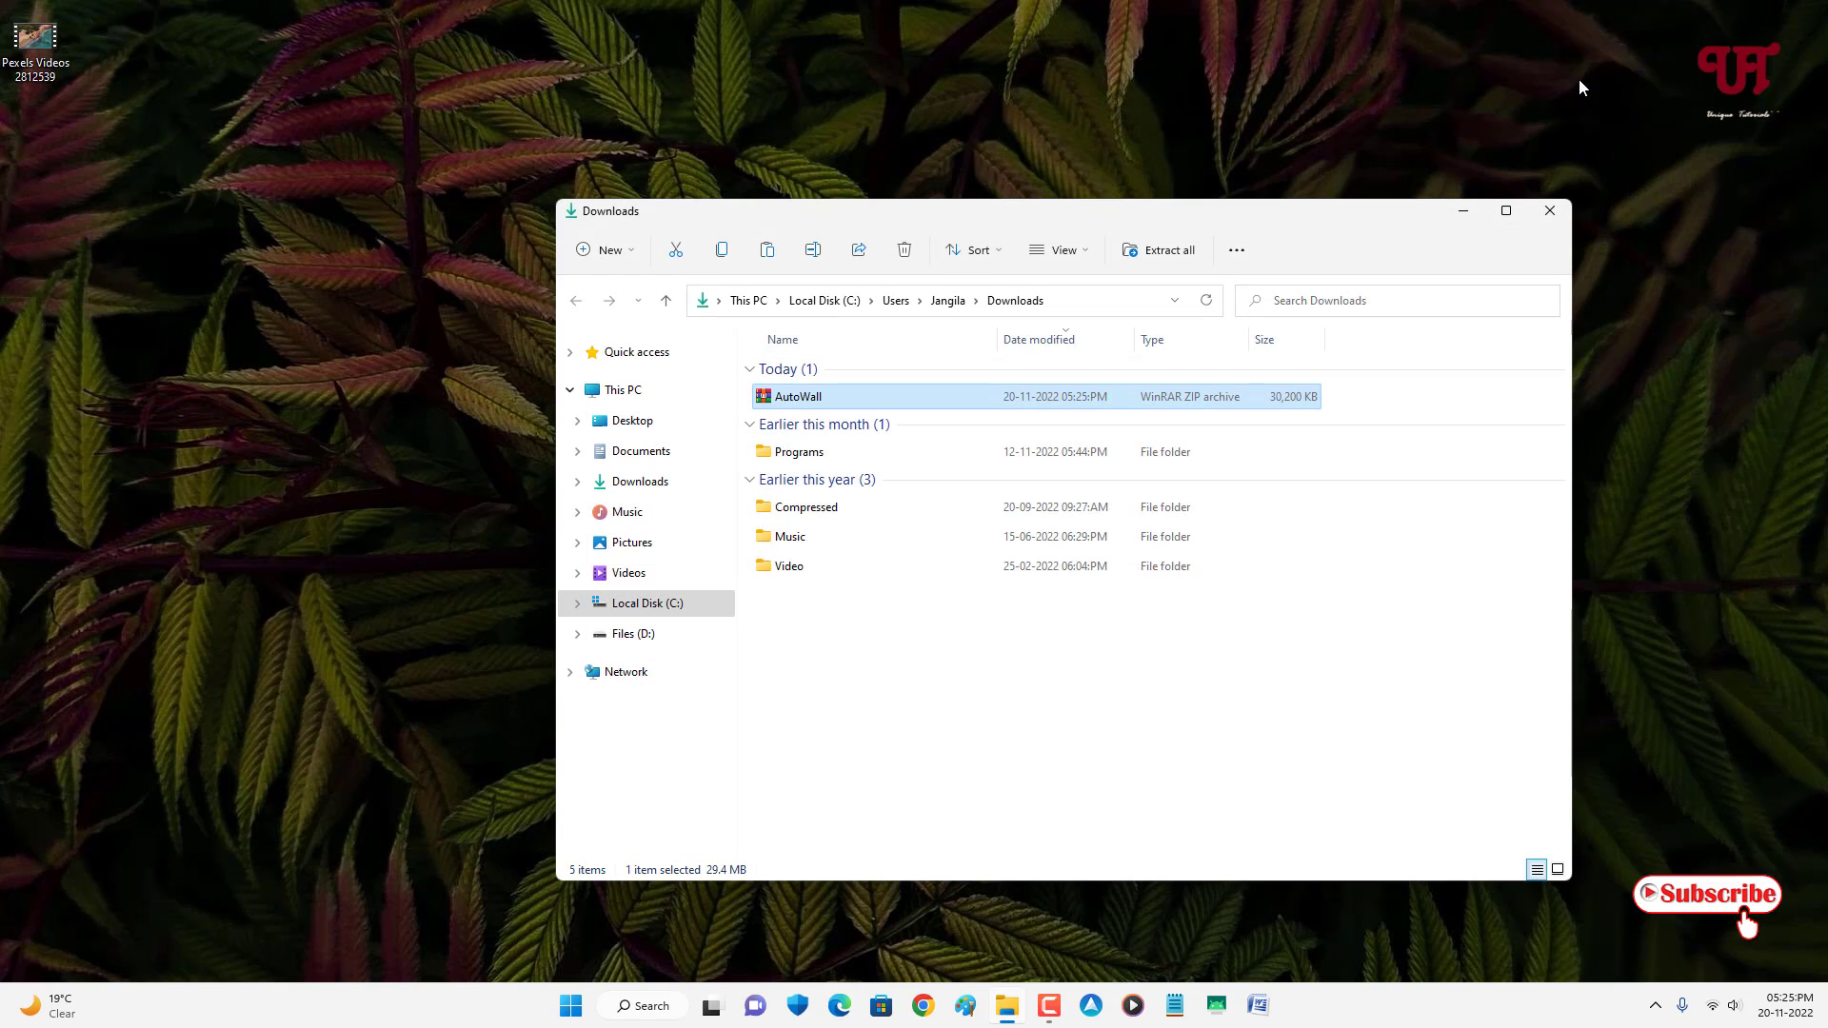
Extract AutoWall.zip with WinRAR to the default Downloads AutoWall folder, then close WinRAR
double_click(802, 400)
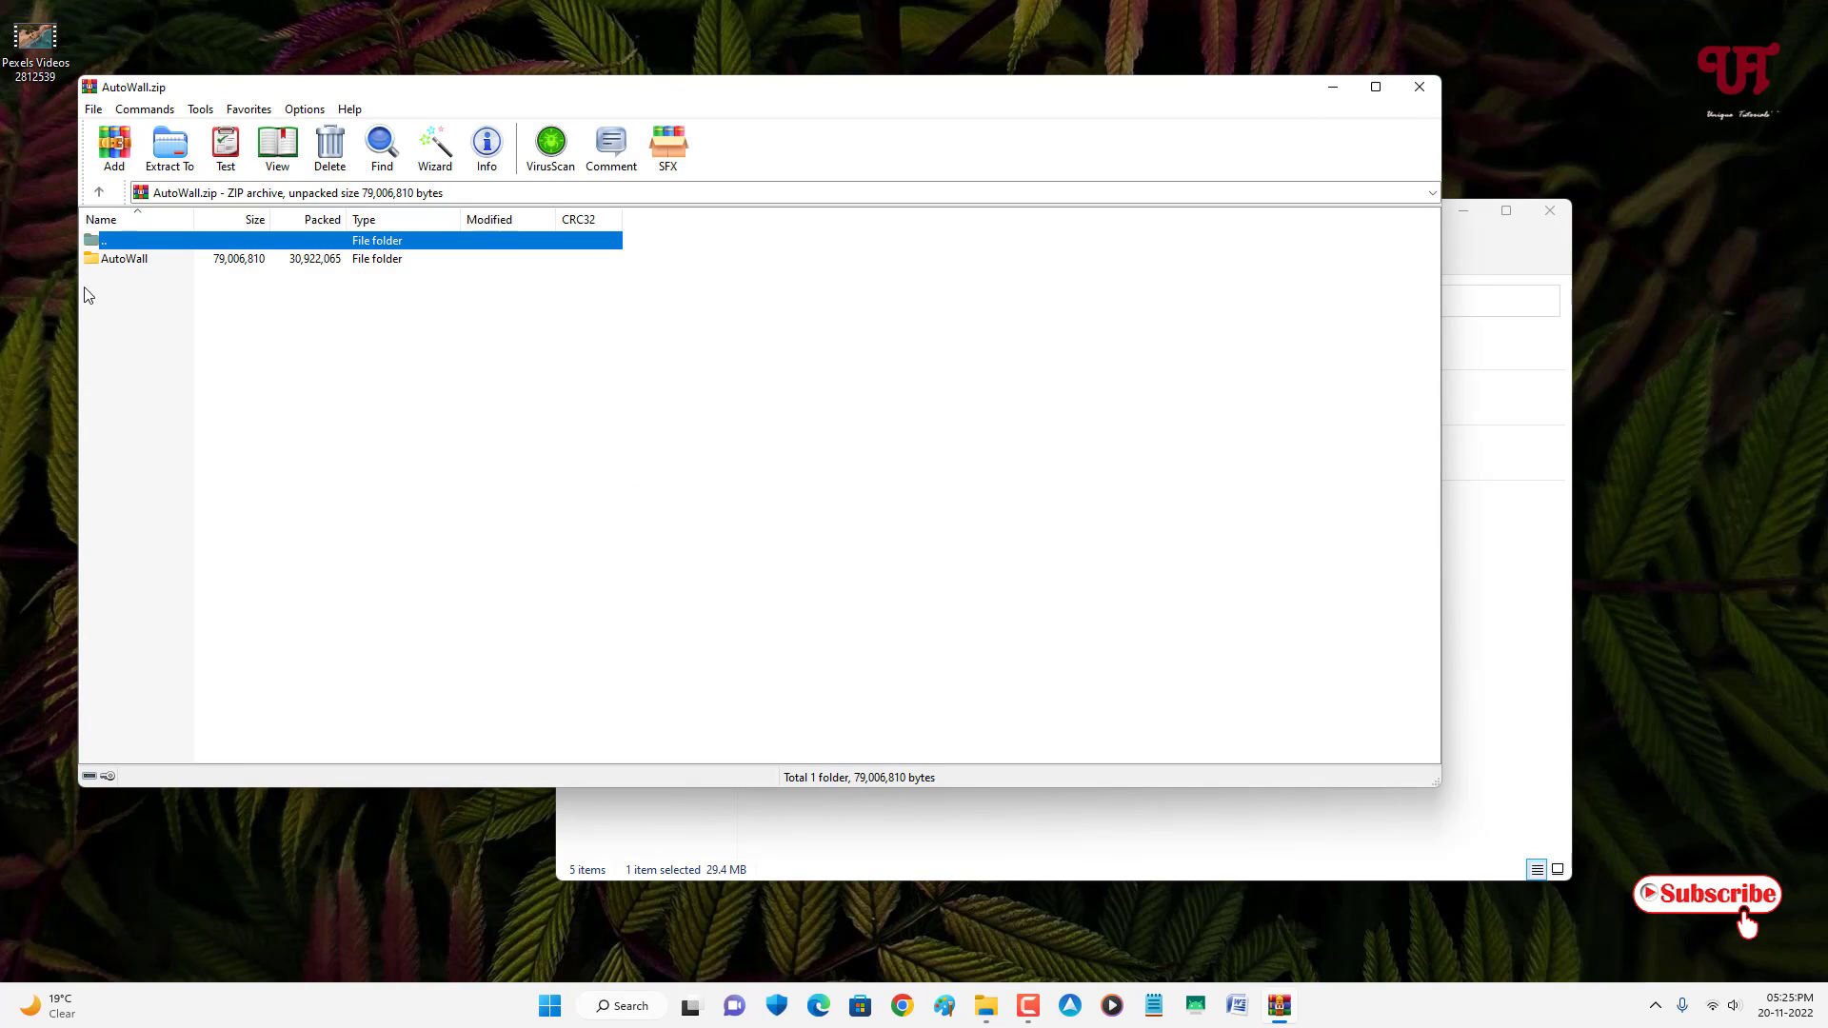
left_click(175, 154)
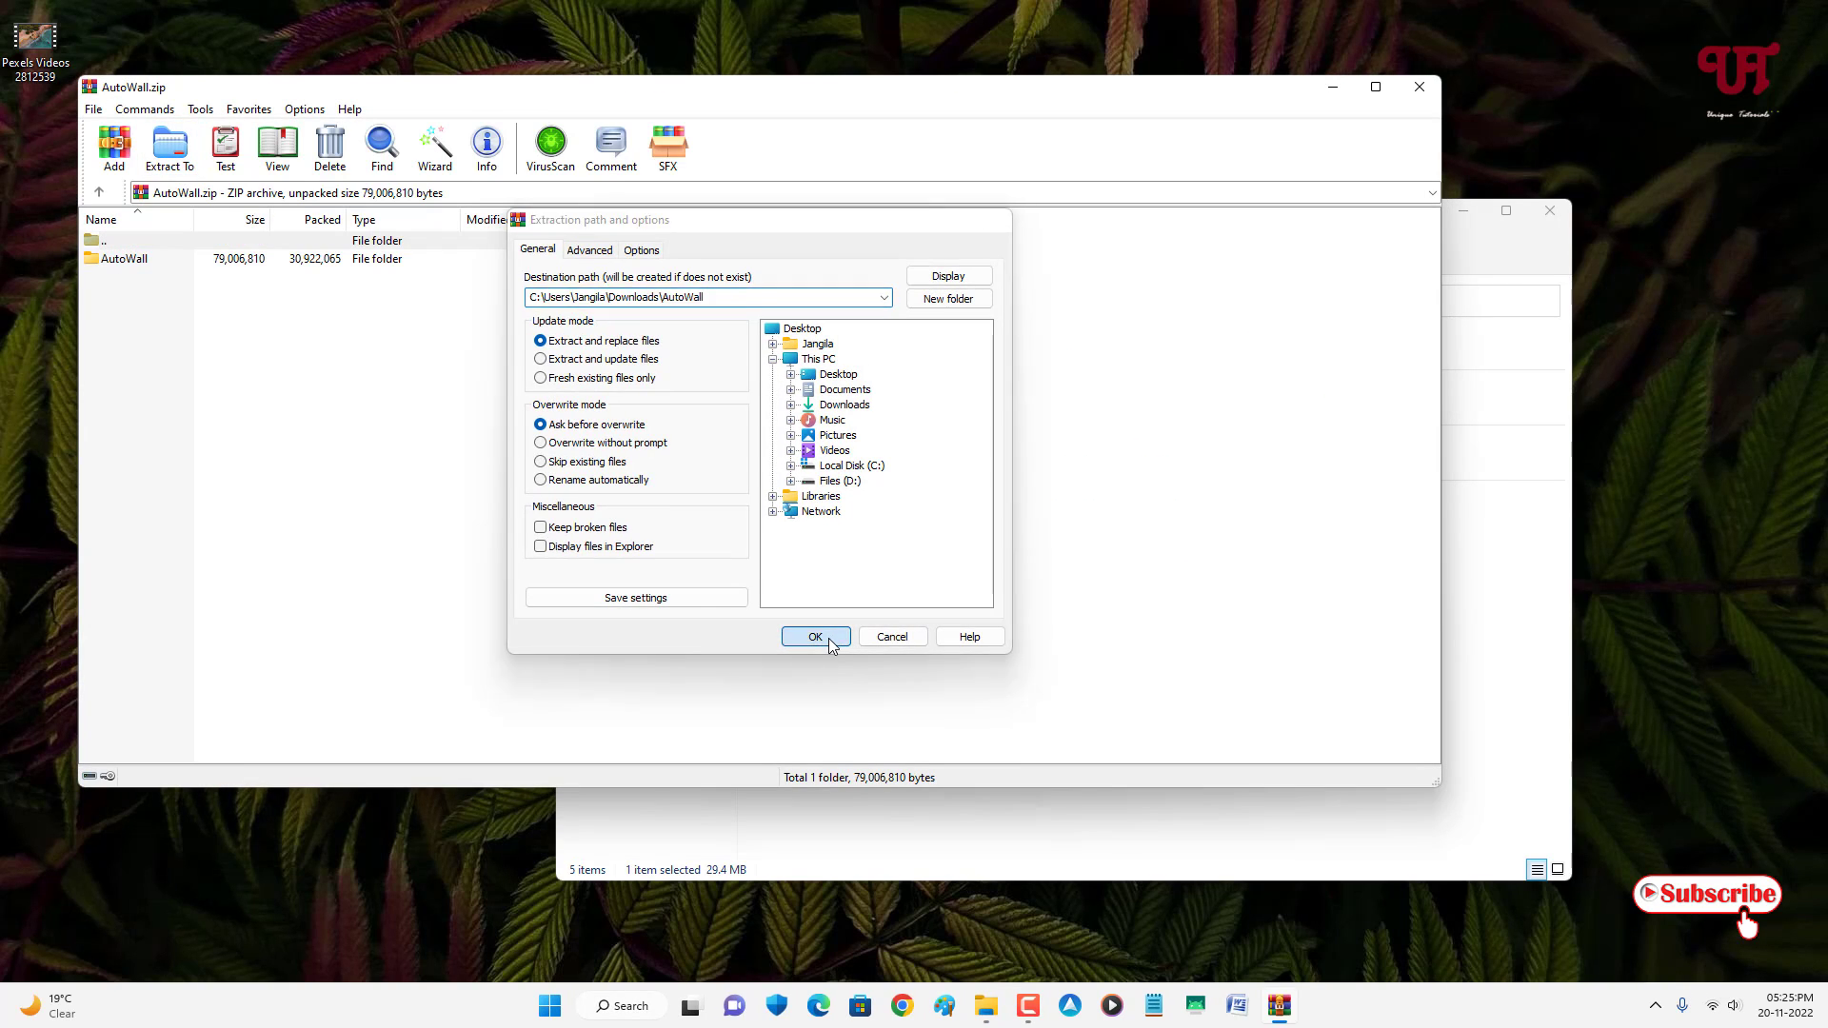
left_click(816, 637)
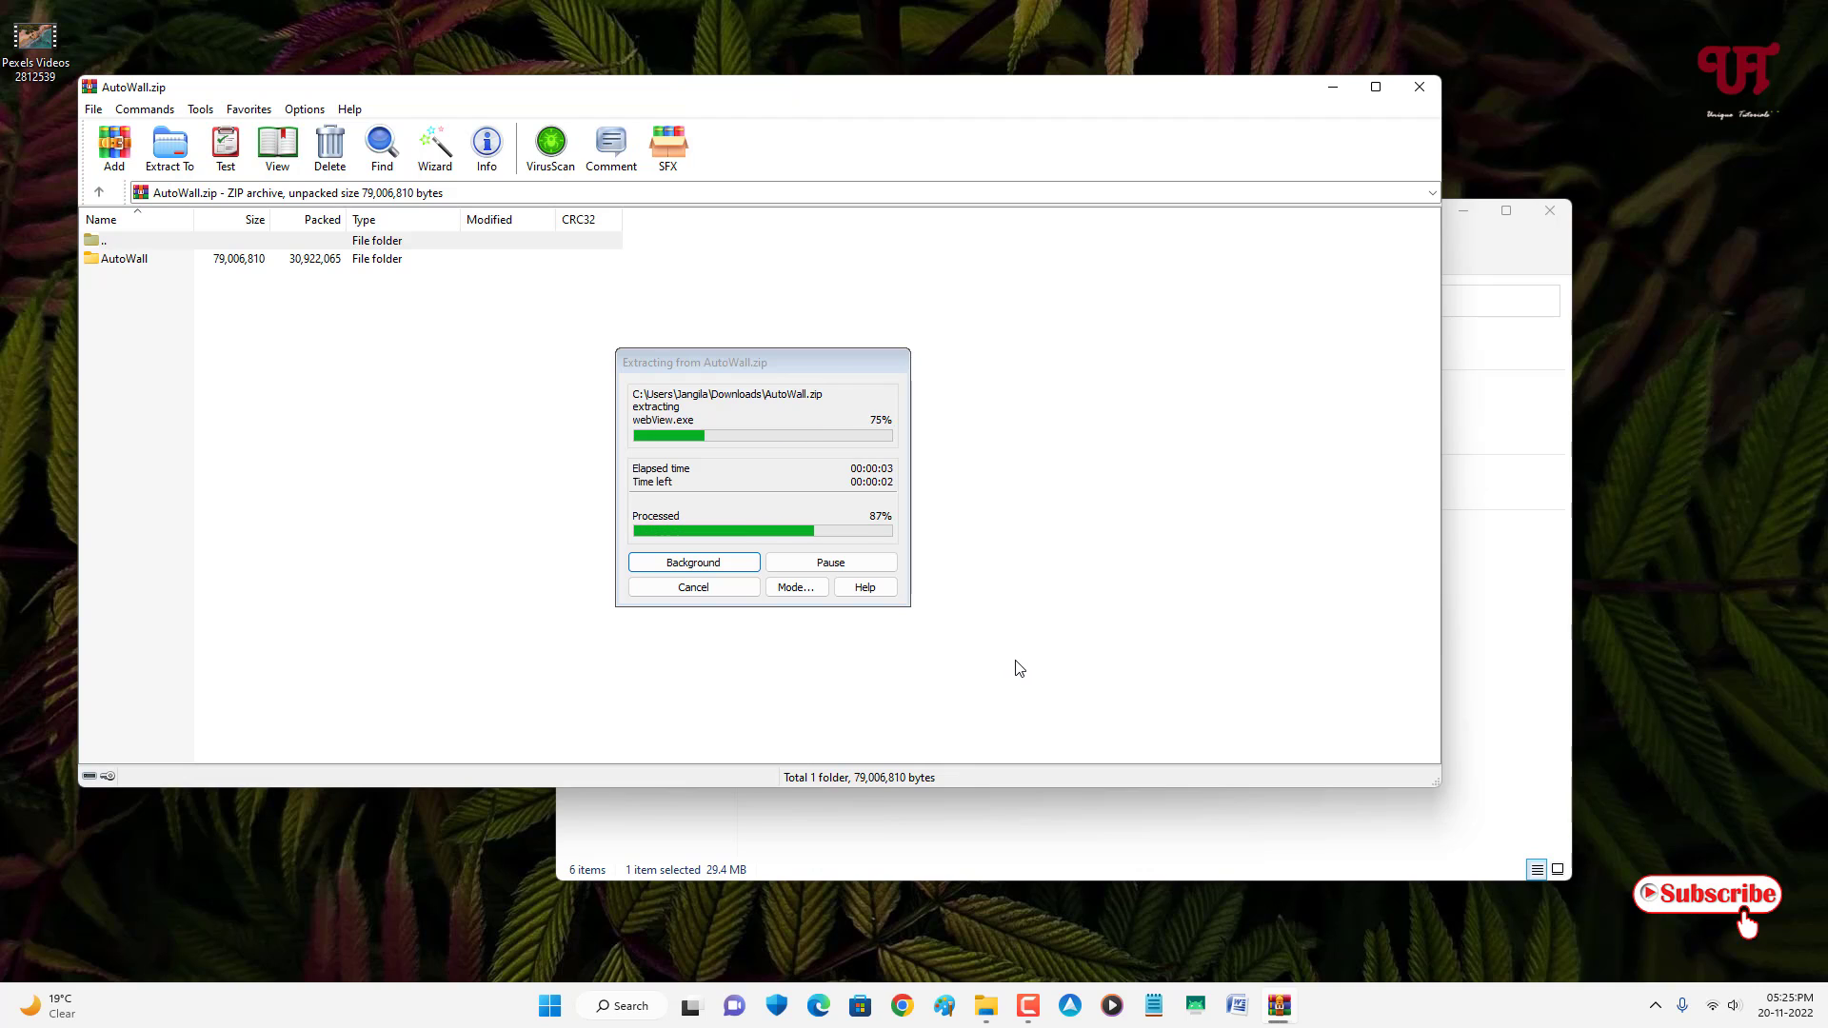
left_click(1420, 87)
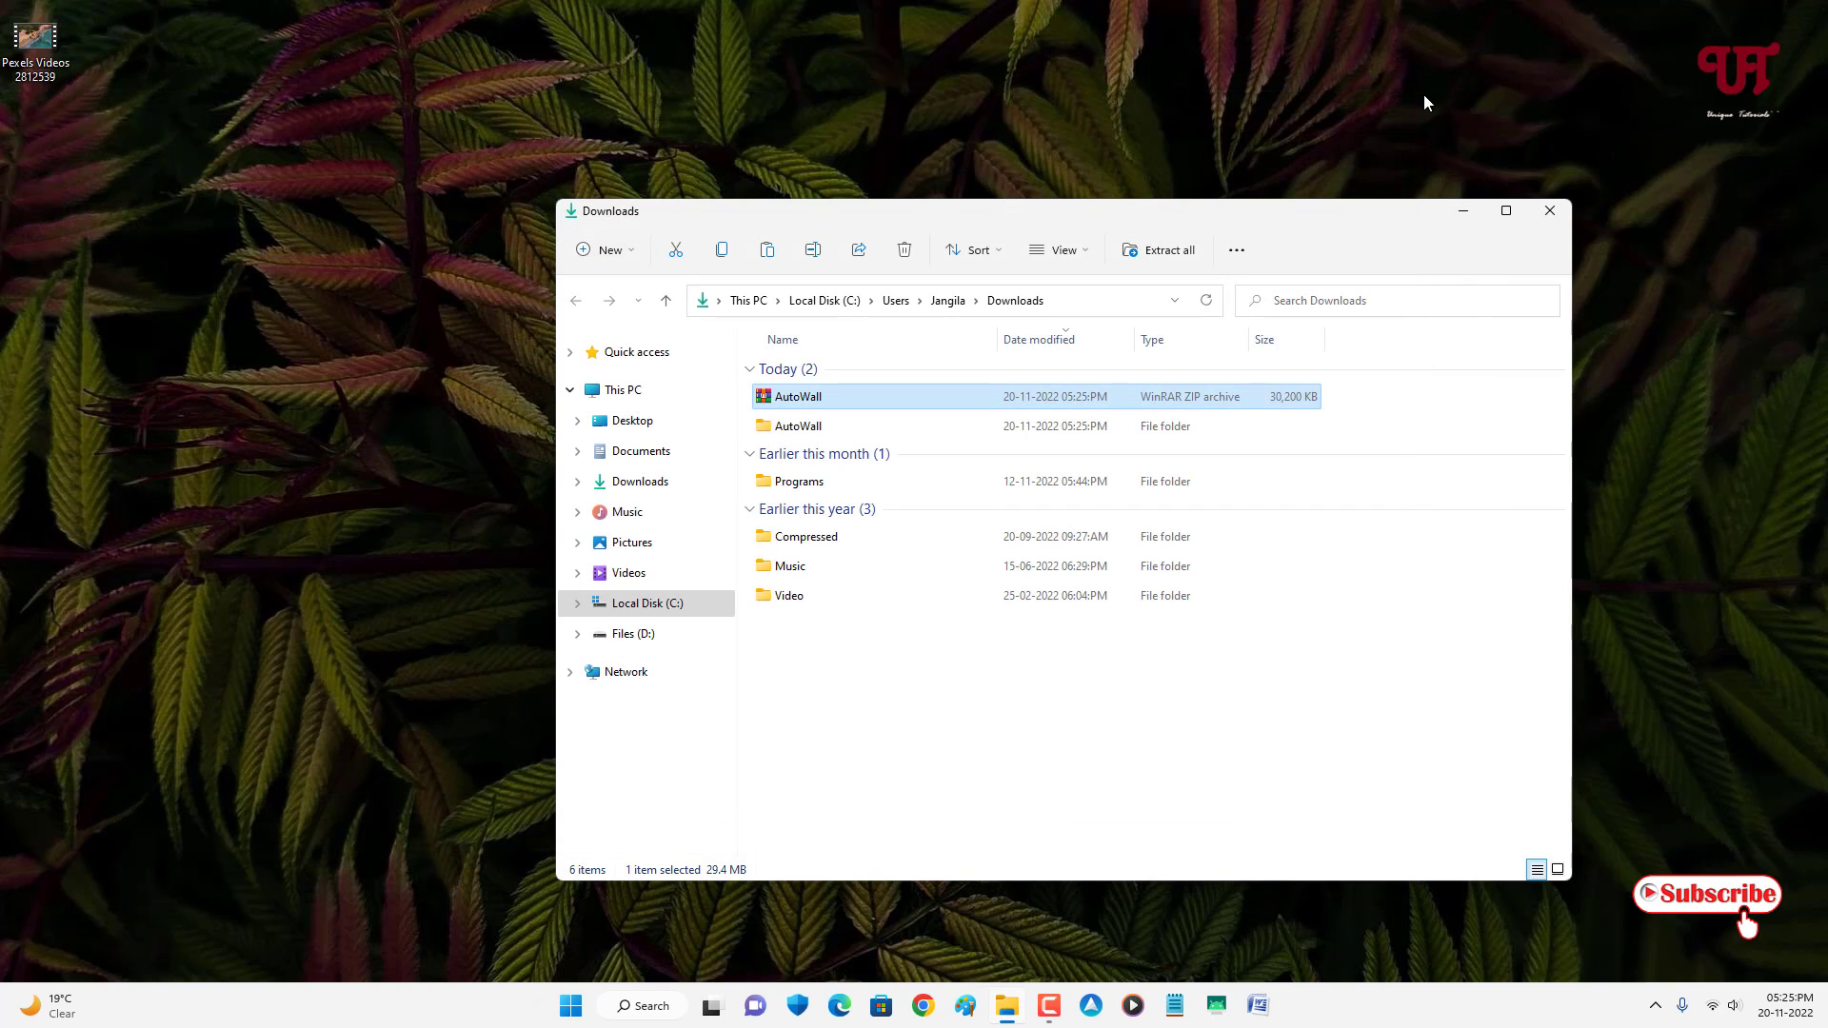
Open the AutoWall folder and its inner AutoWall folder, then run the AutoWall application
double_click(818, 435)
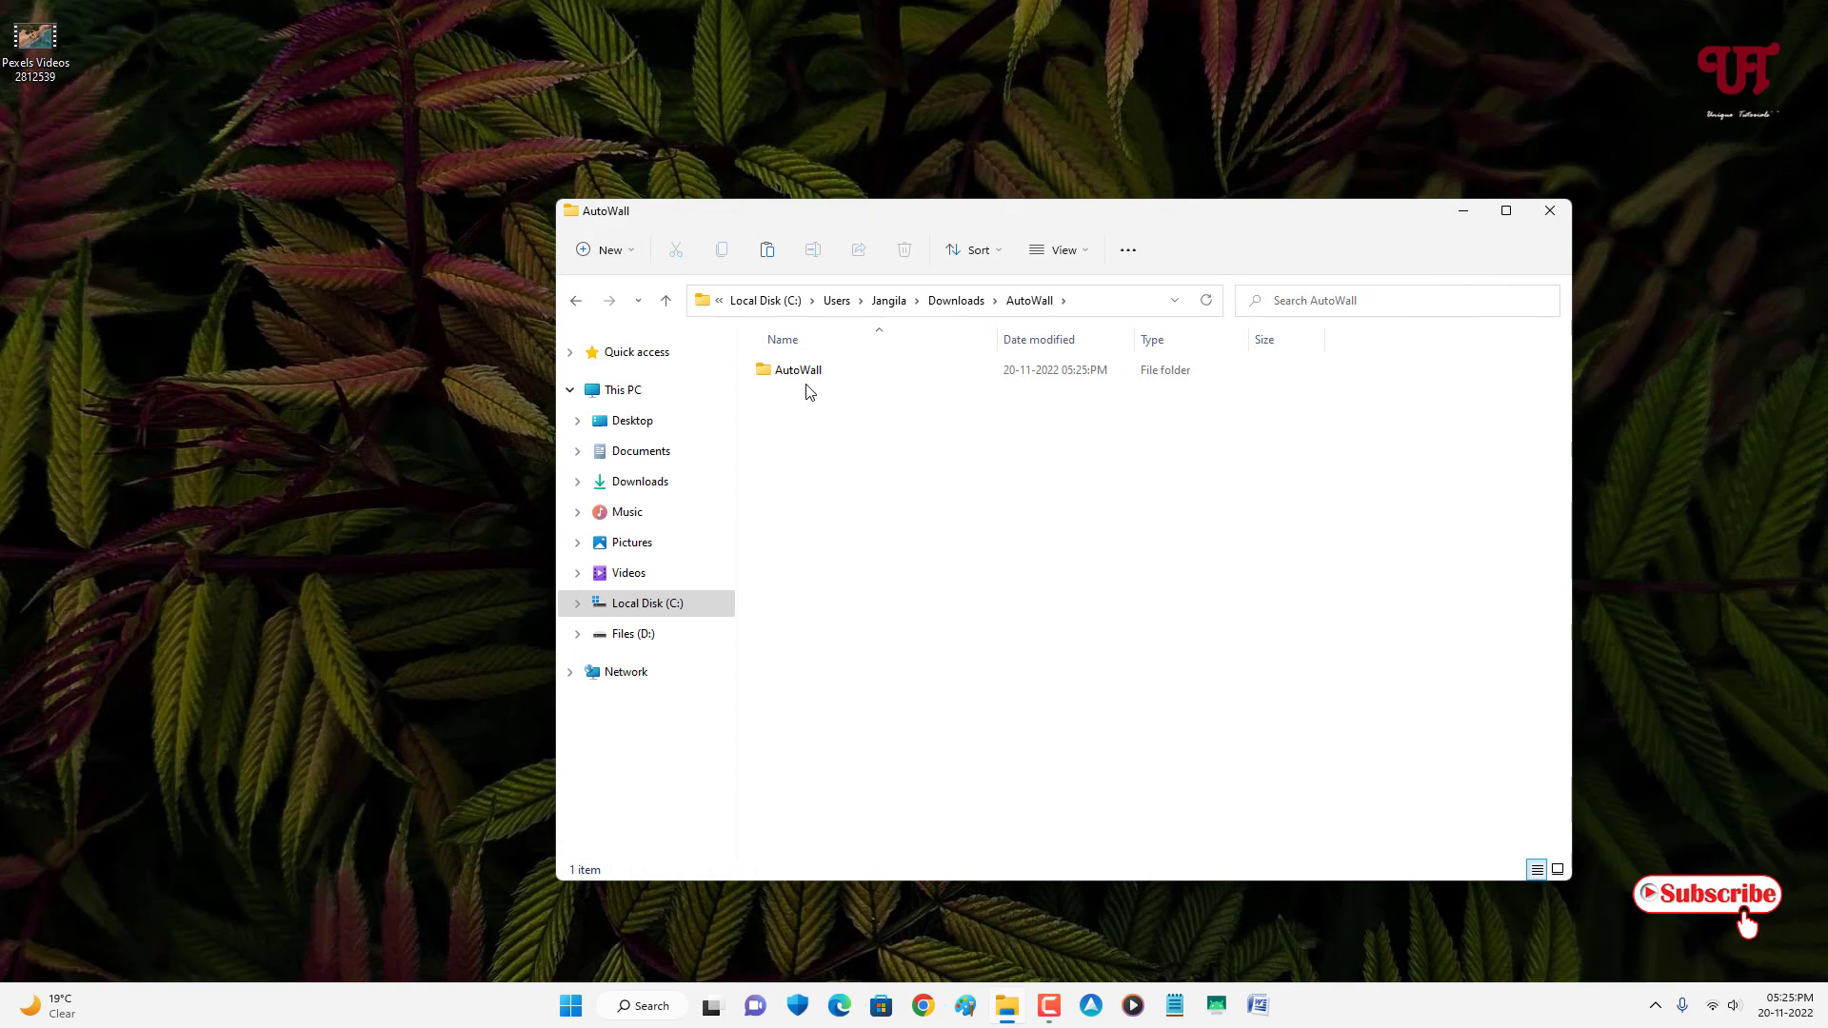
left_click(806, 382)
double_click(807, 382)
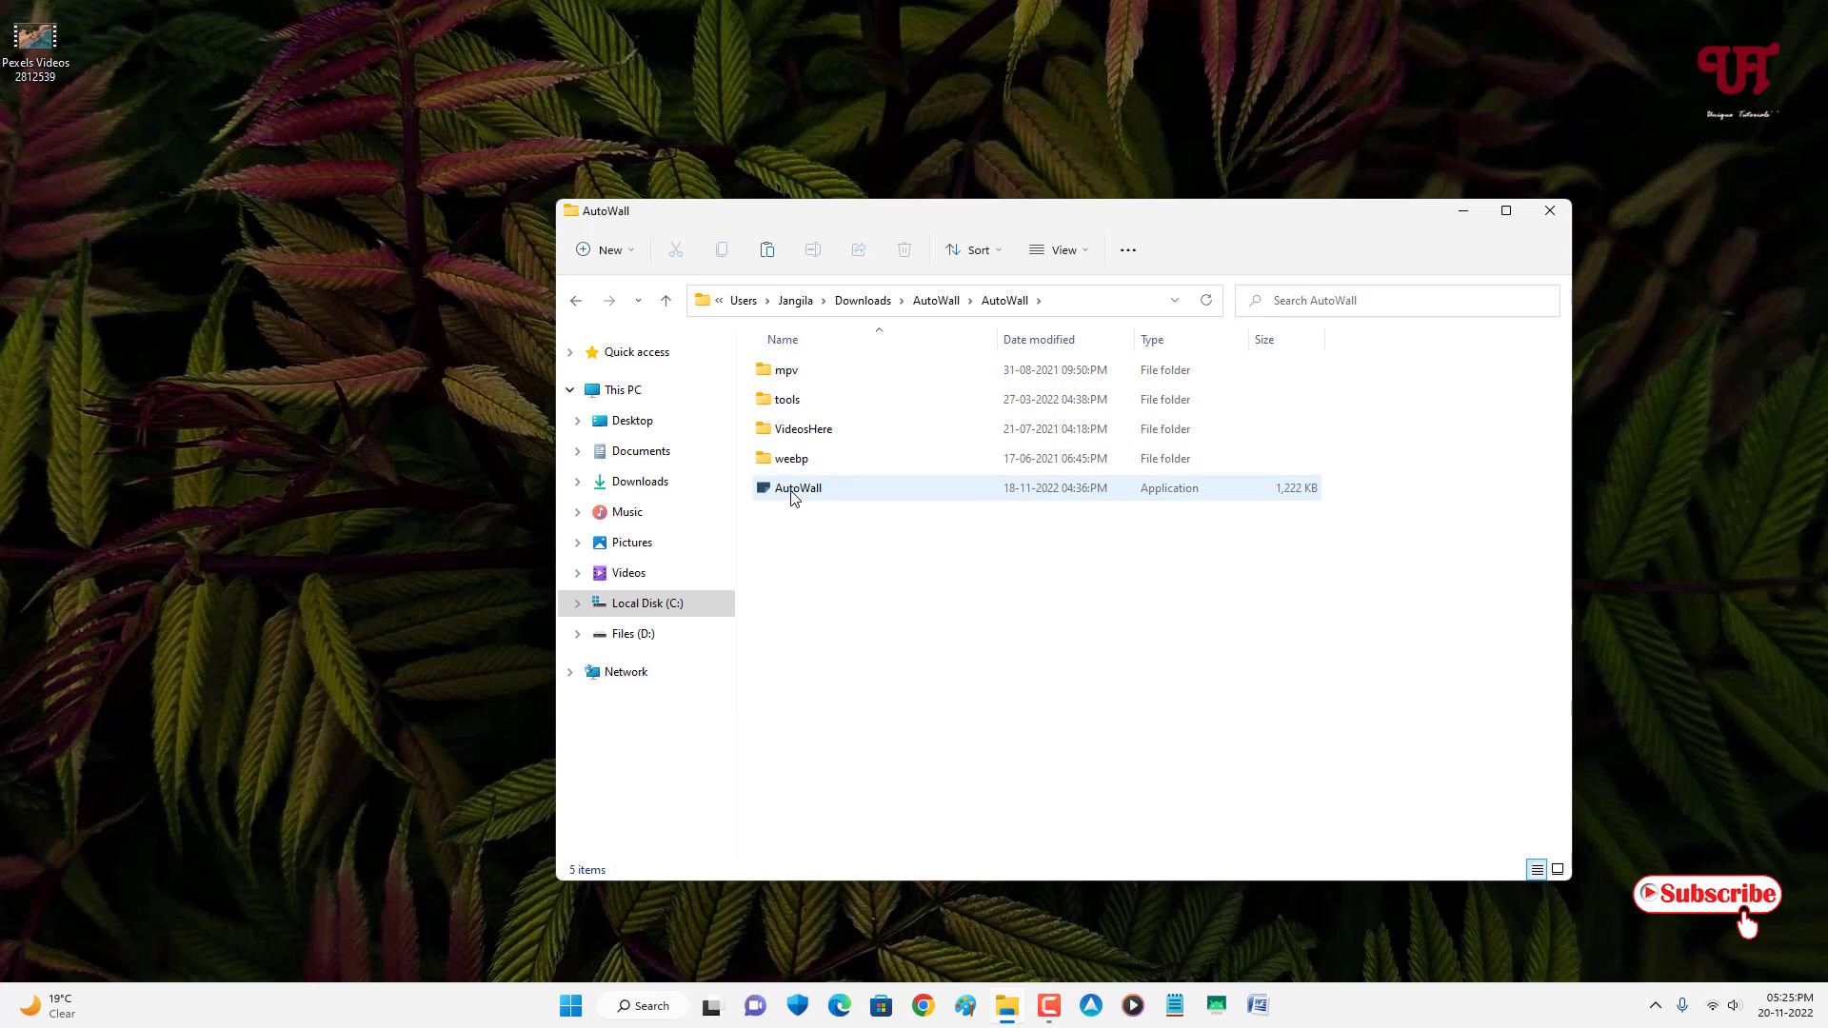
mouse_move(797, 489)
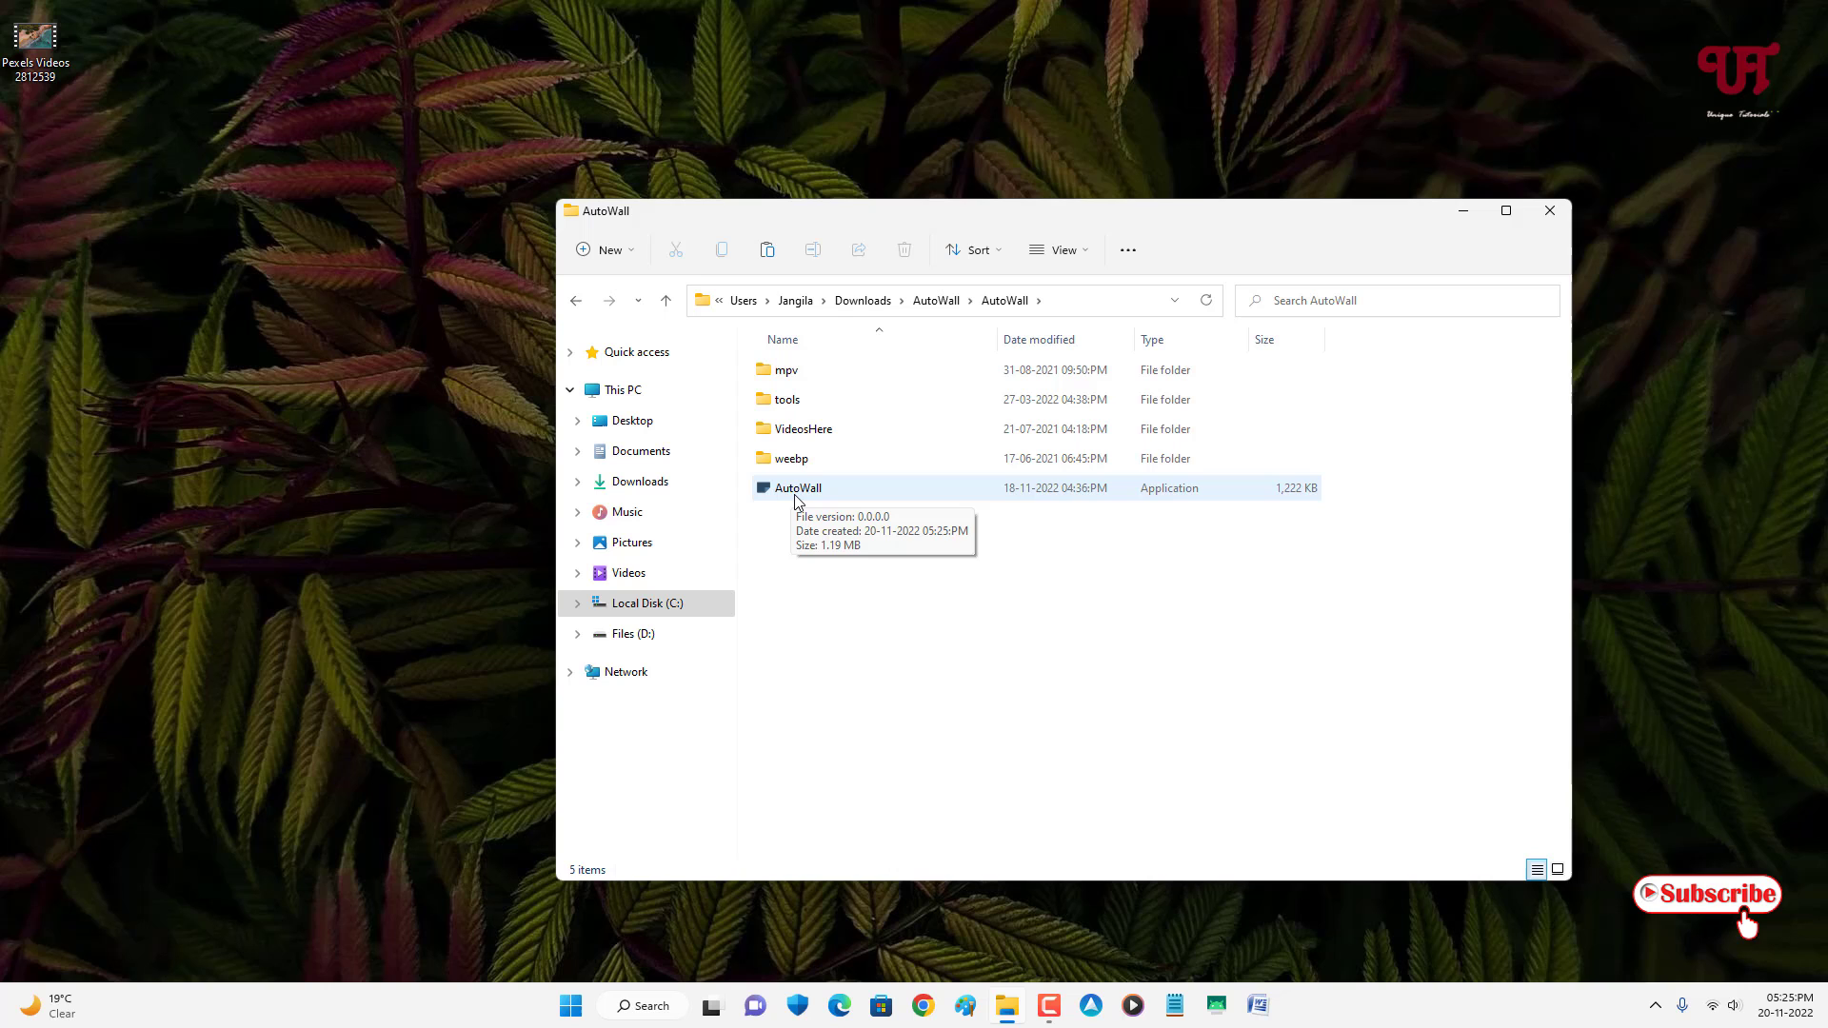
left_click(795, 499)
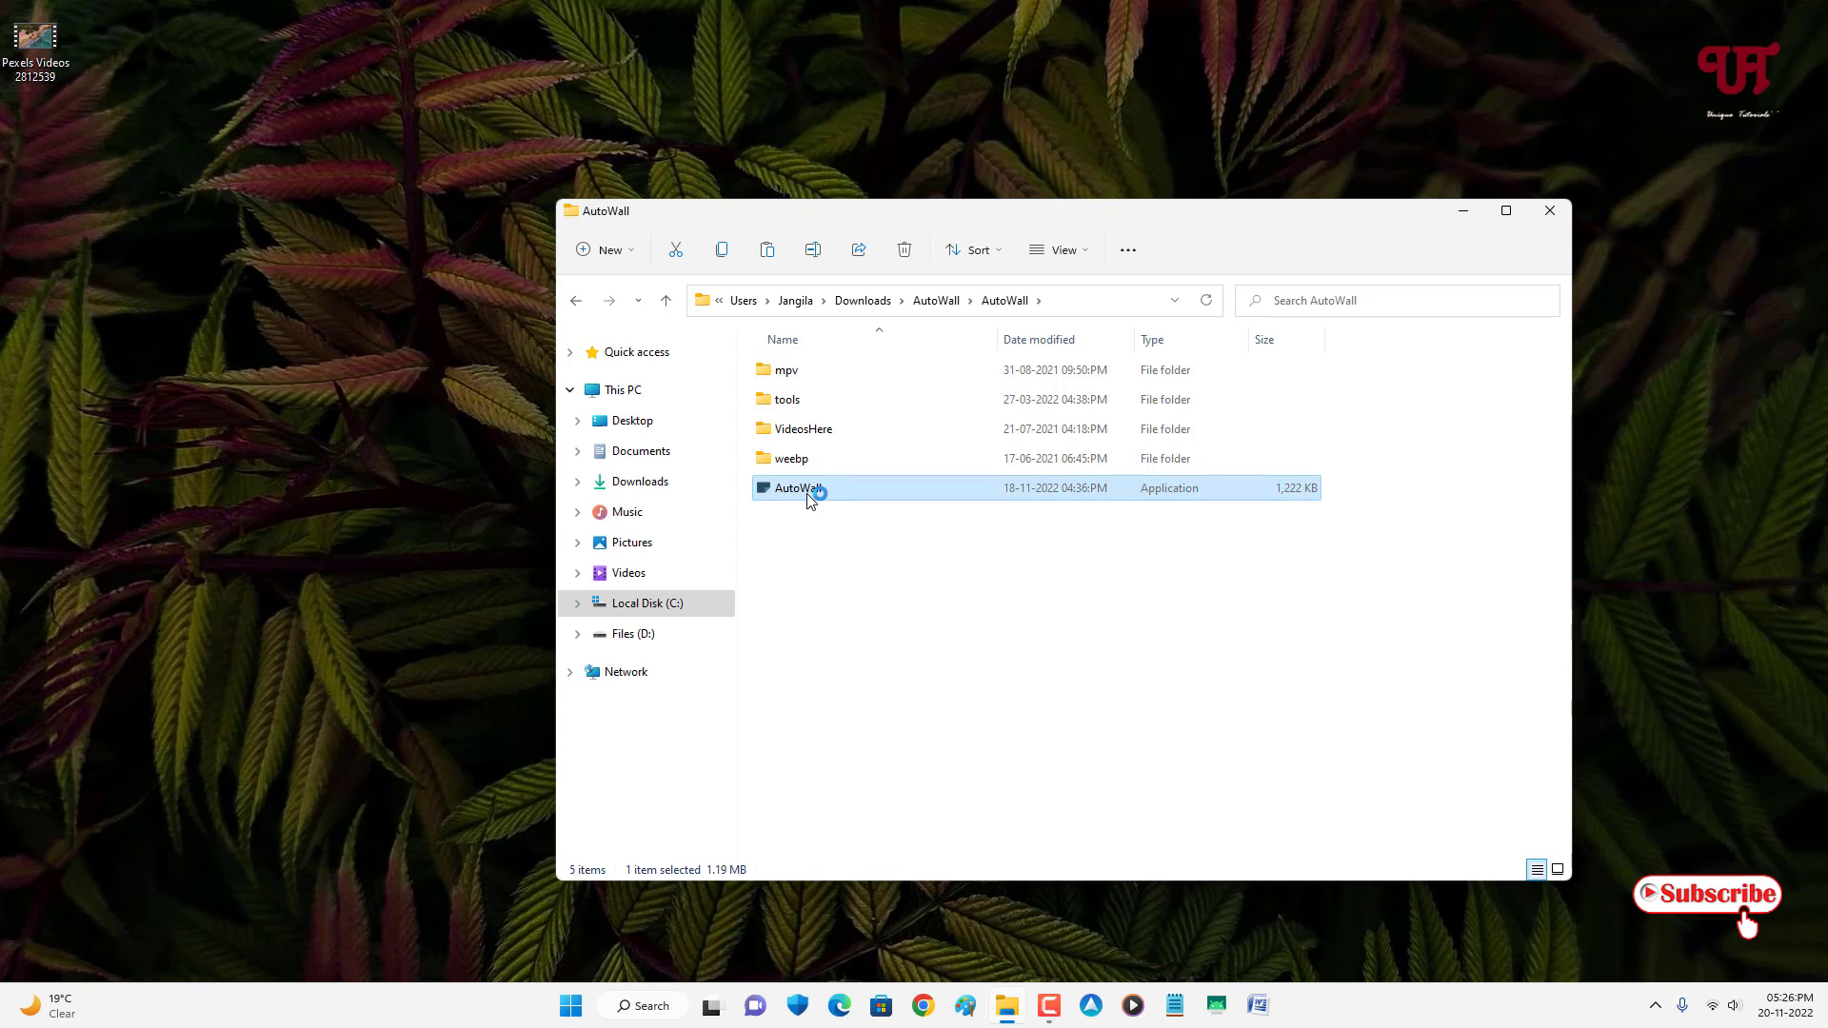
left_click(1463, 216)
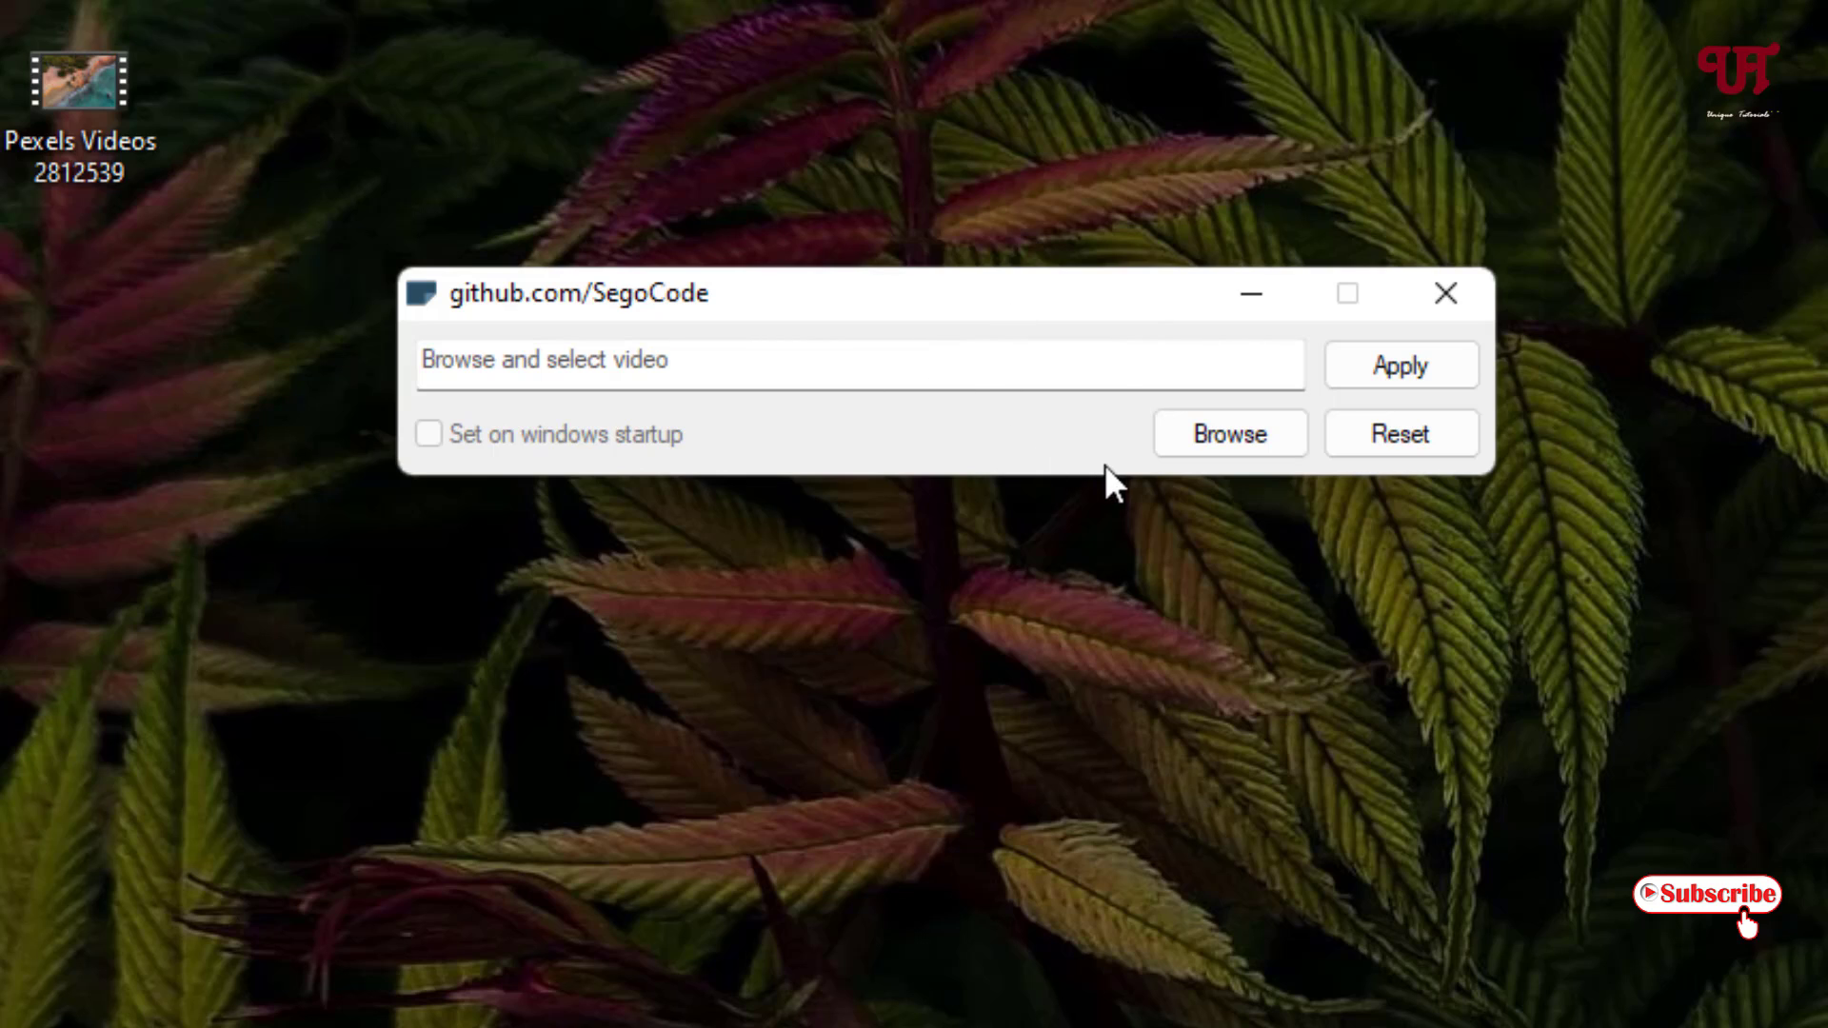
Browse to the Desktop and open Pexels Videos 2812539.mp4 as AutoWall's video
left_click(1202, 432)
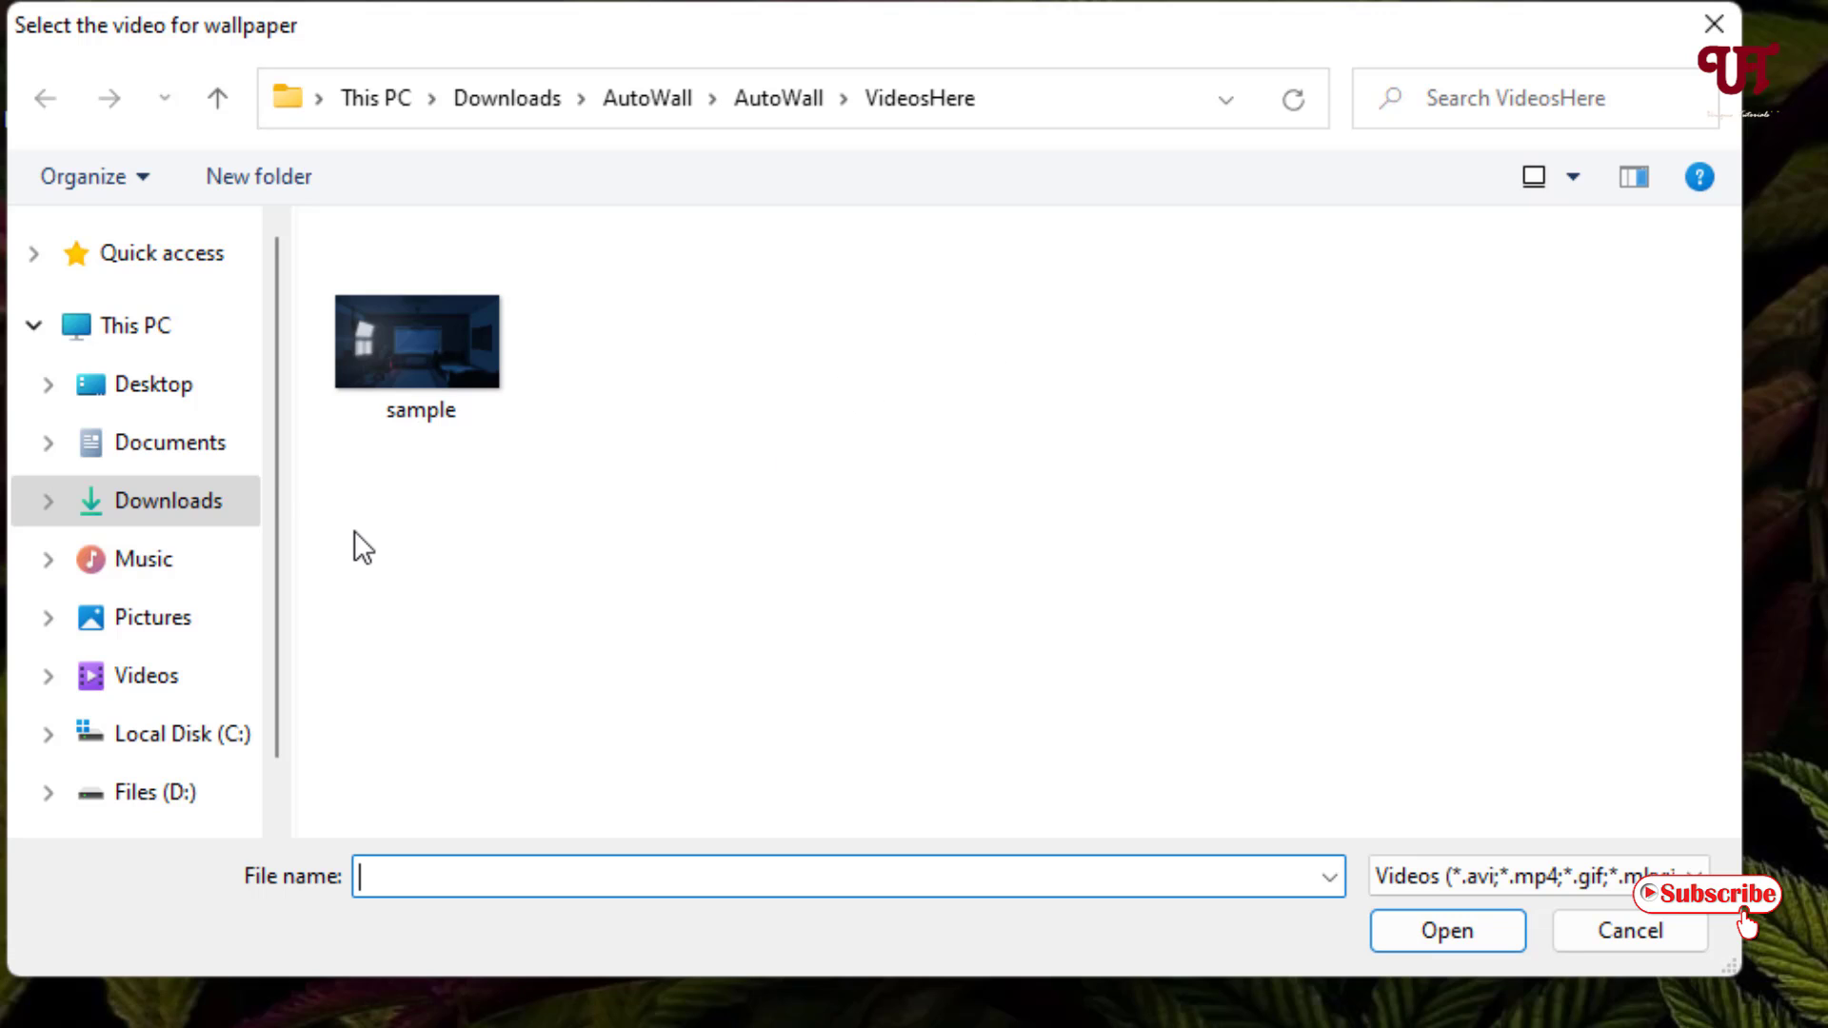
left_click(177, 389)
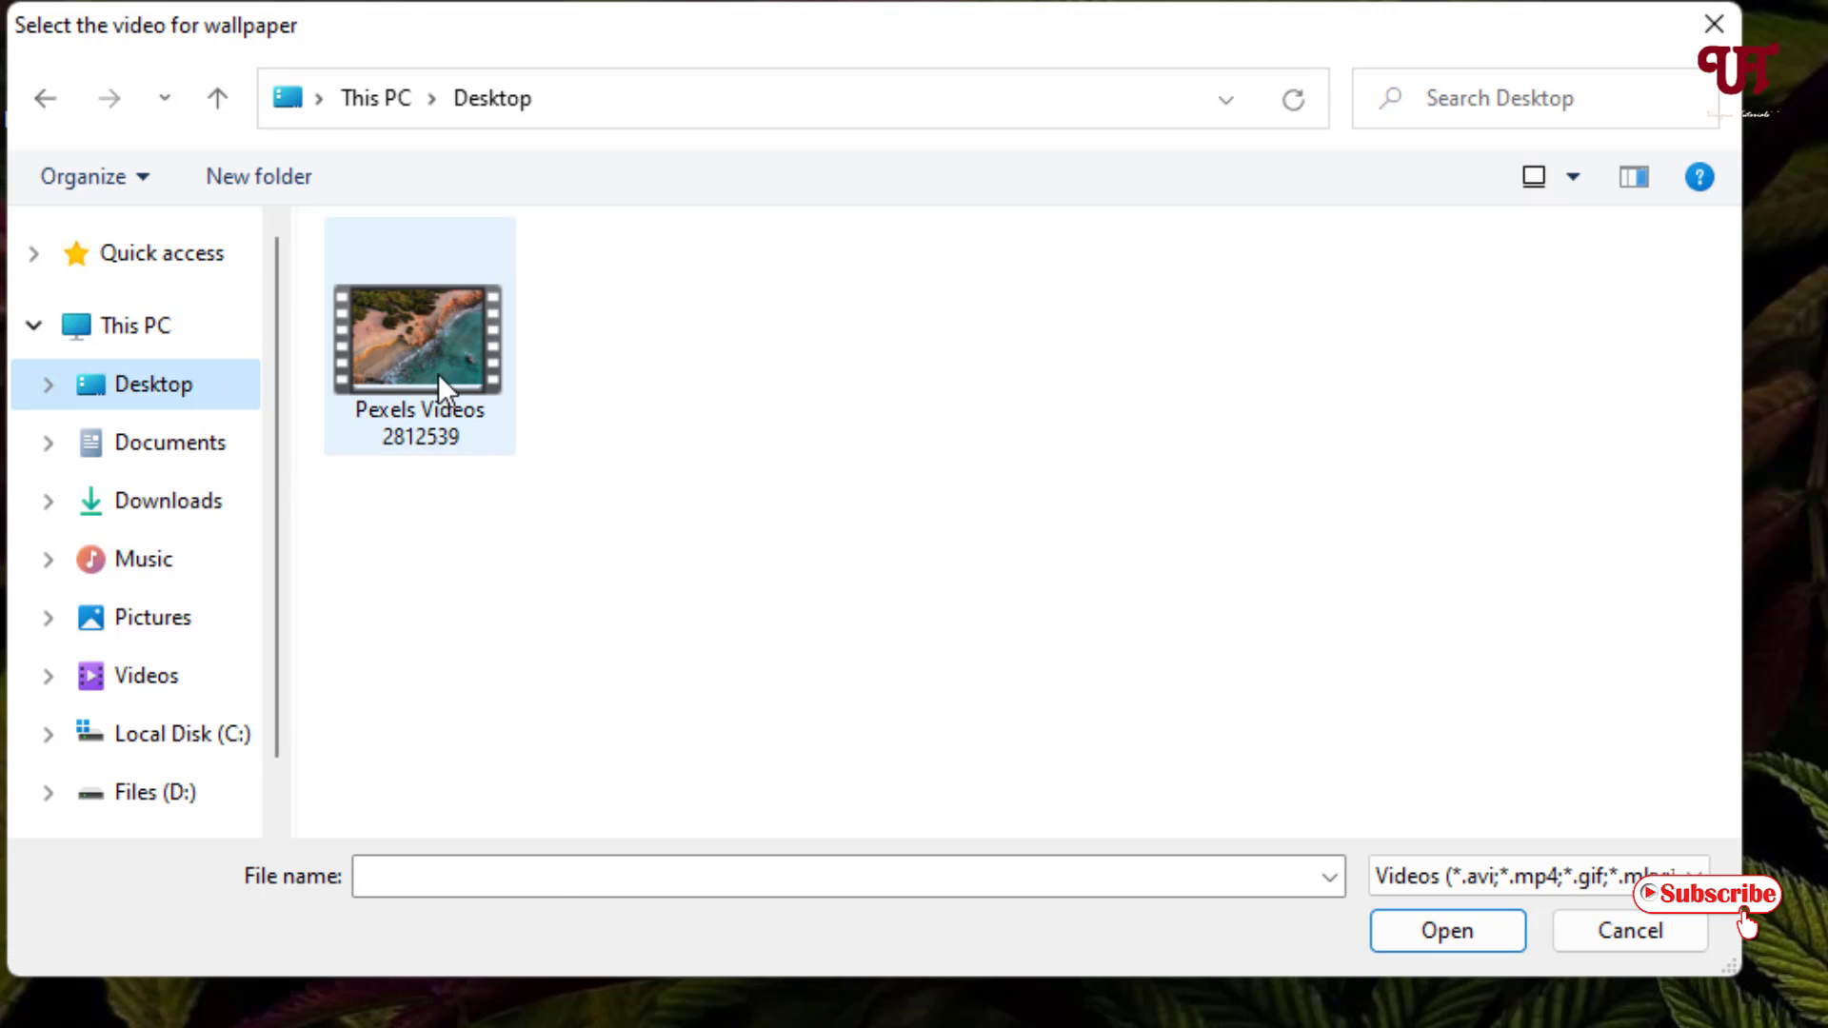
left_click(437, 383)
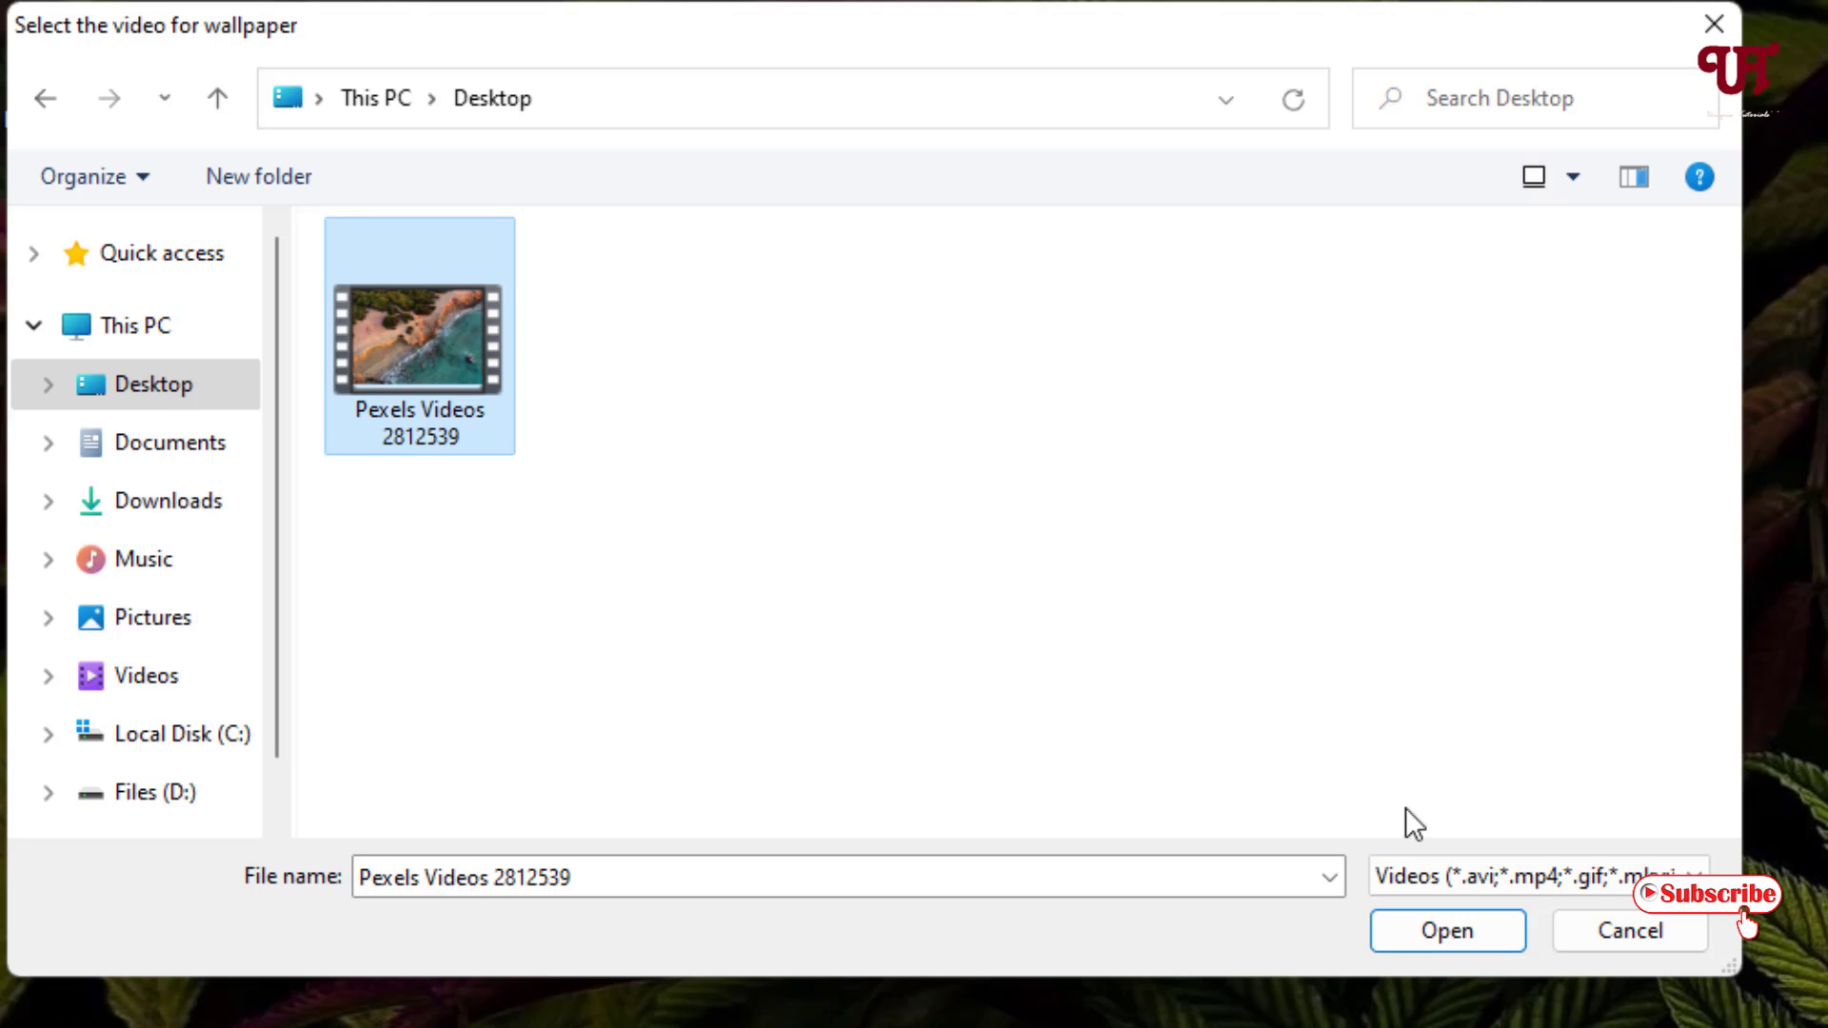
left_click(1614, 876)
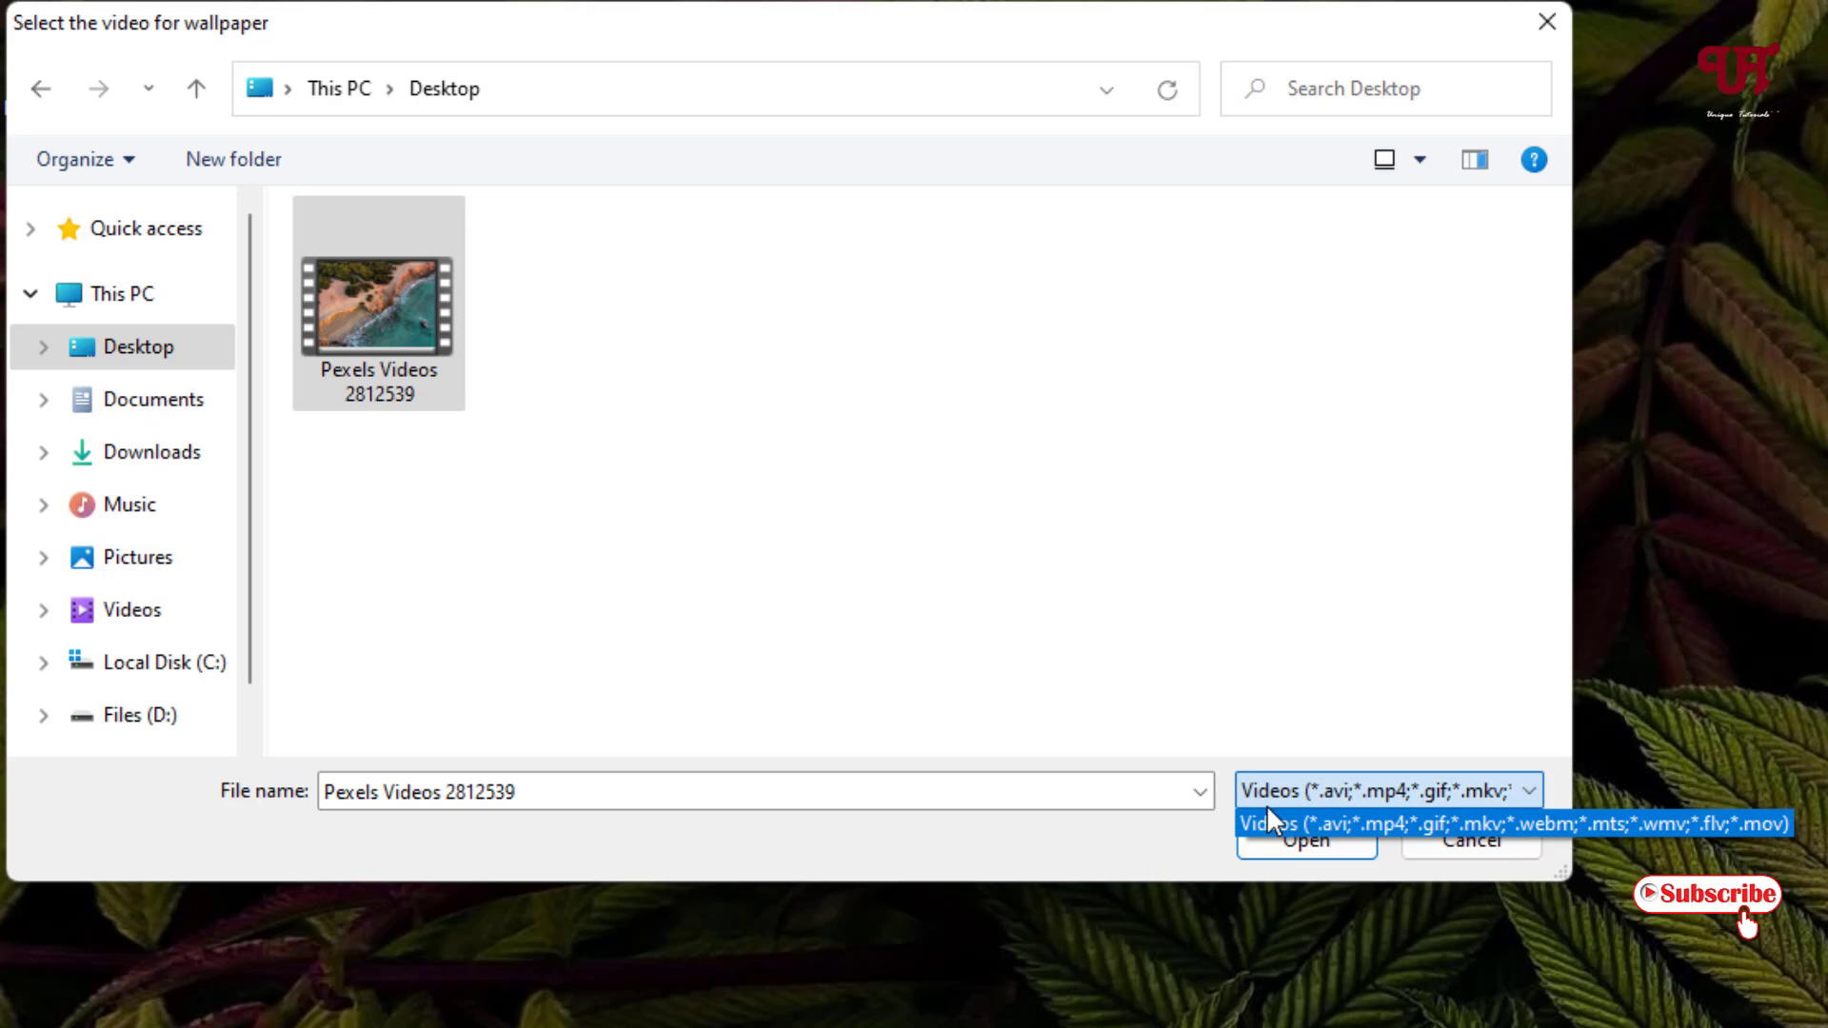
left_click(1364, 796)
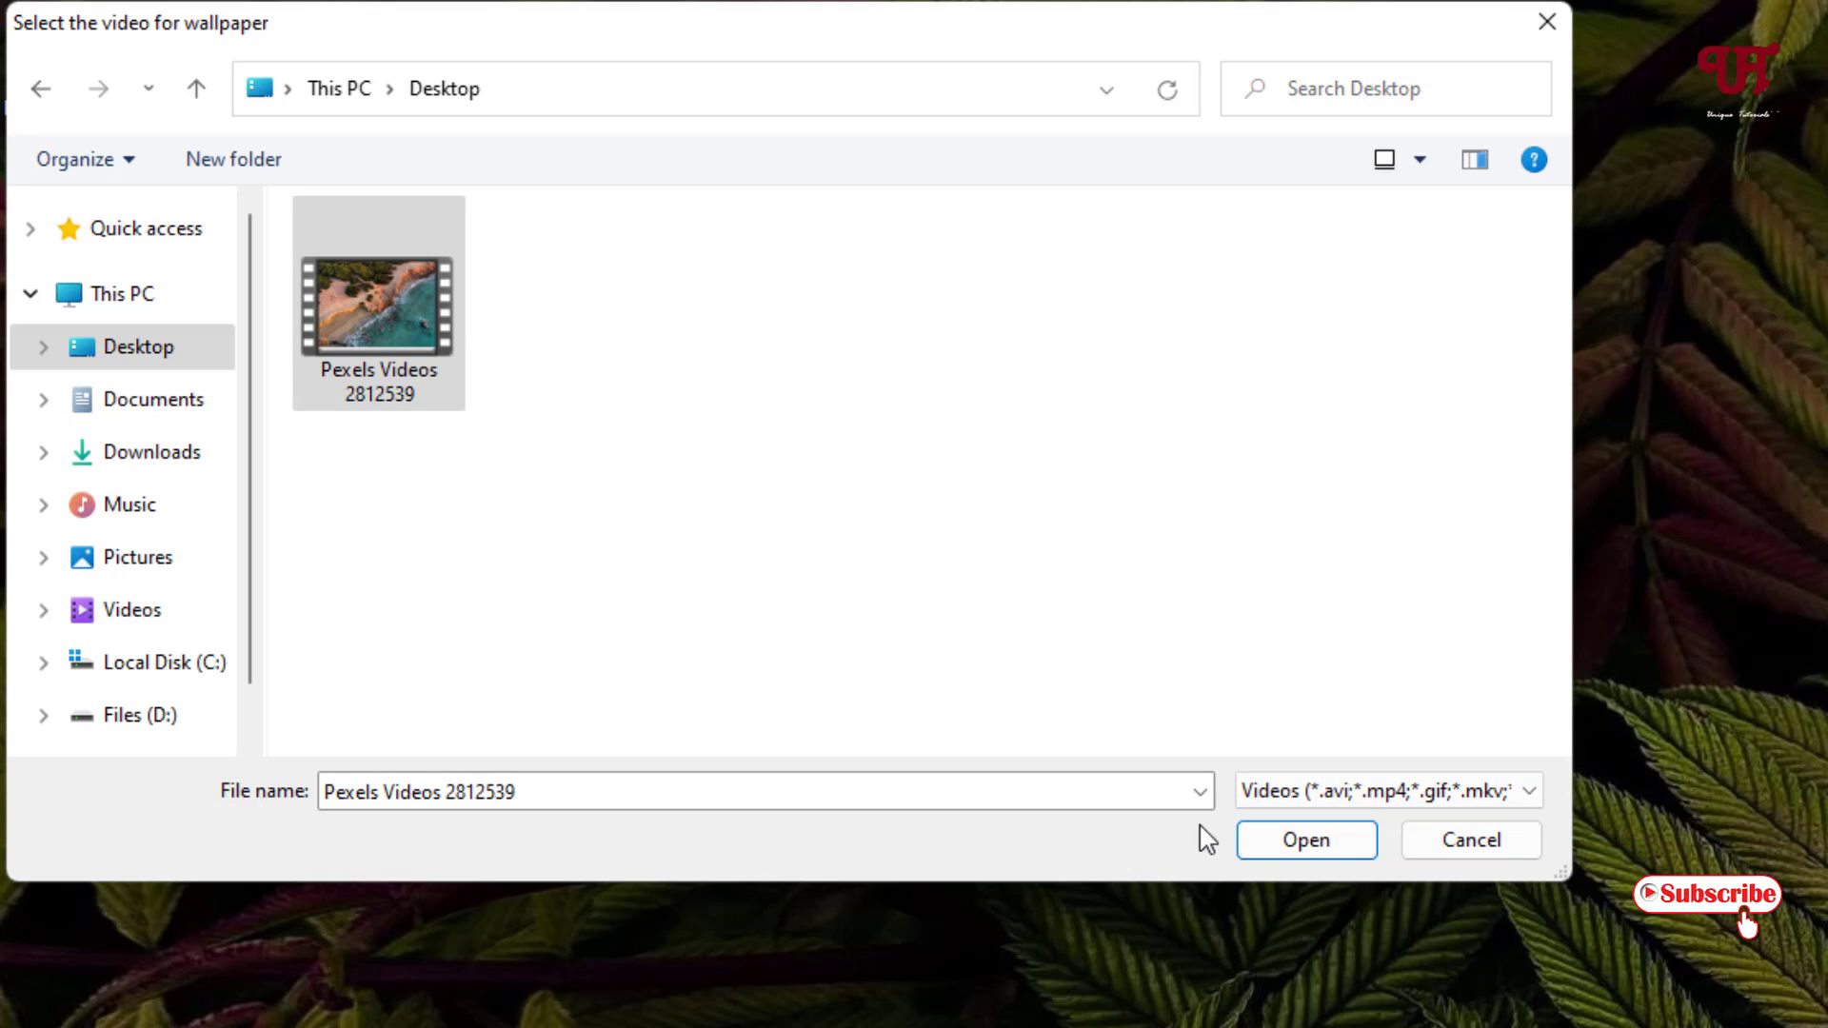
left_click(1304, 842)
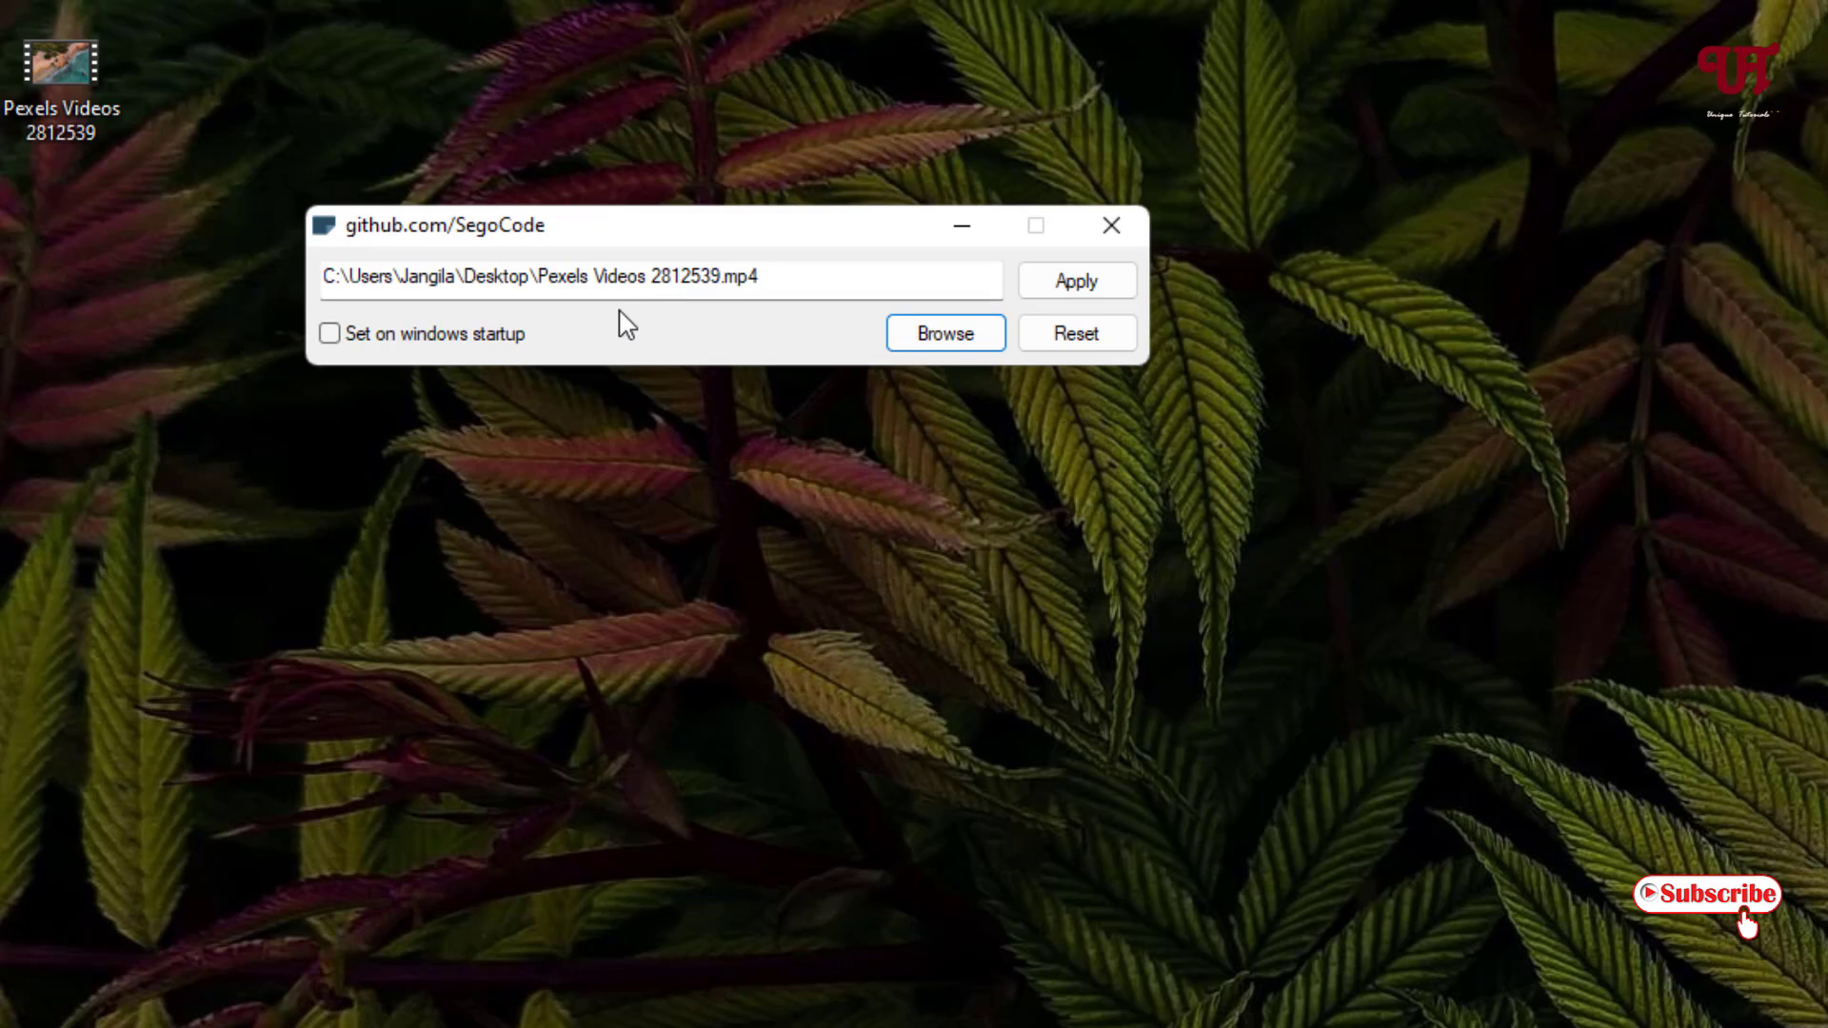
Enable 'Set on windows startup' and apply the Pexels coastline video as wallpaper
left_click(330, 335)
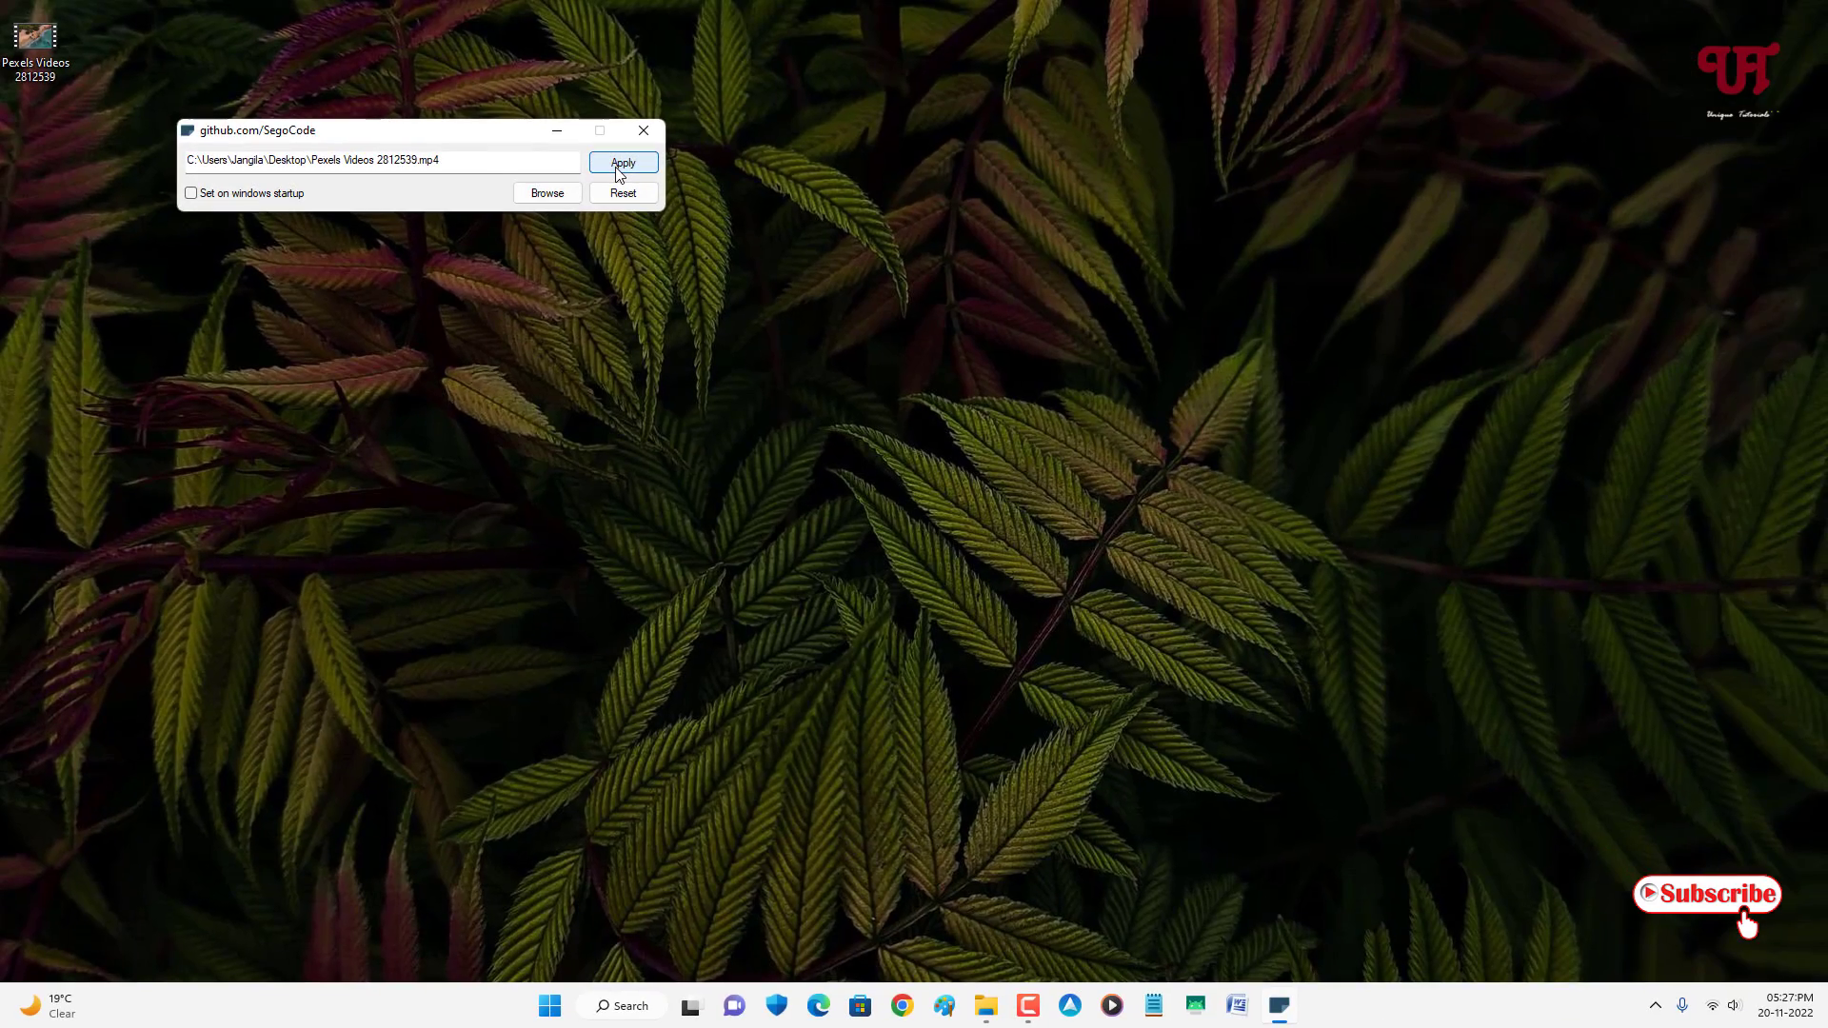
left_click(619, 170)
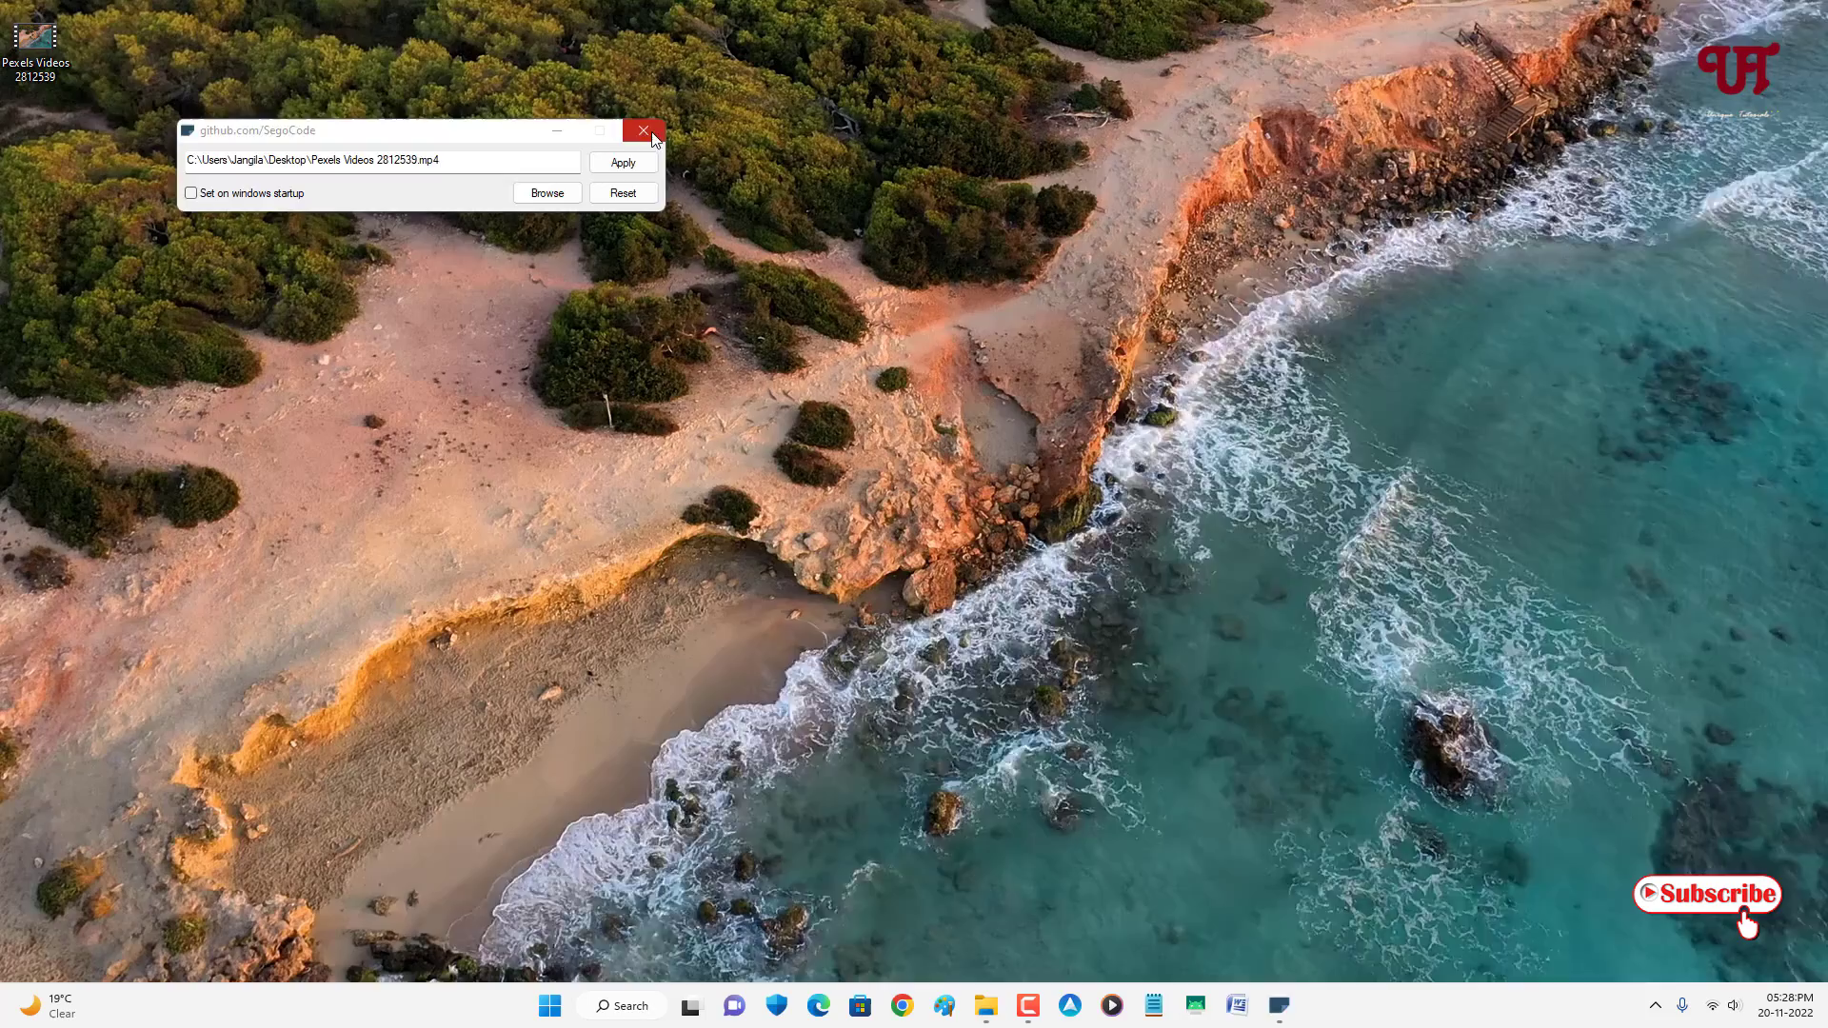
Relaunch AutoWall.exe, minimize Explorer, and Reset to restore the fern wallpaper
left_click(643, 131)
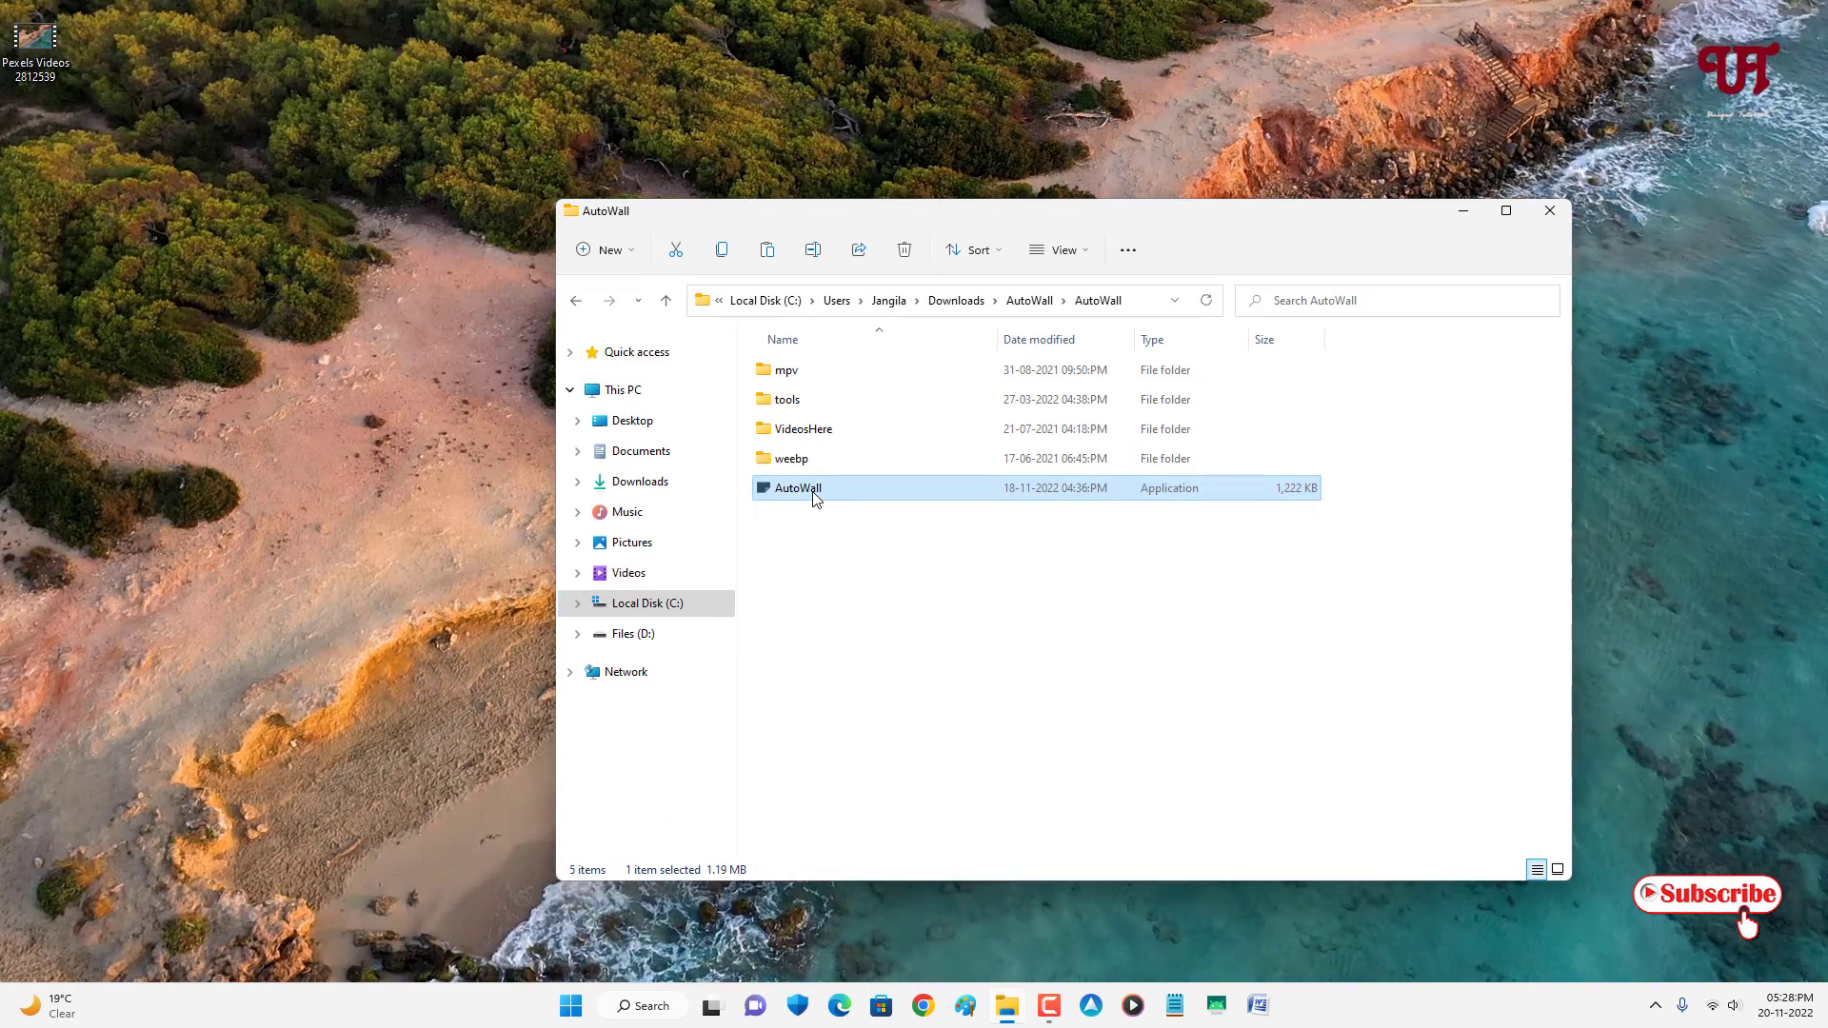
double_click(814, 490)
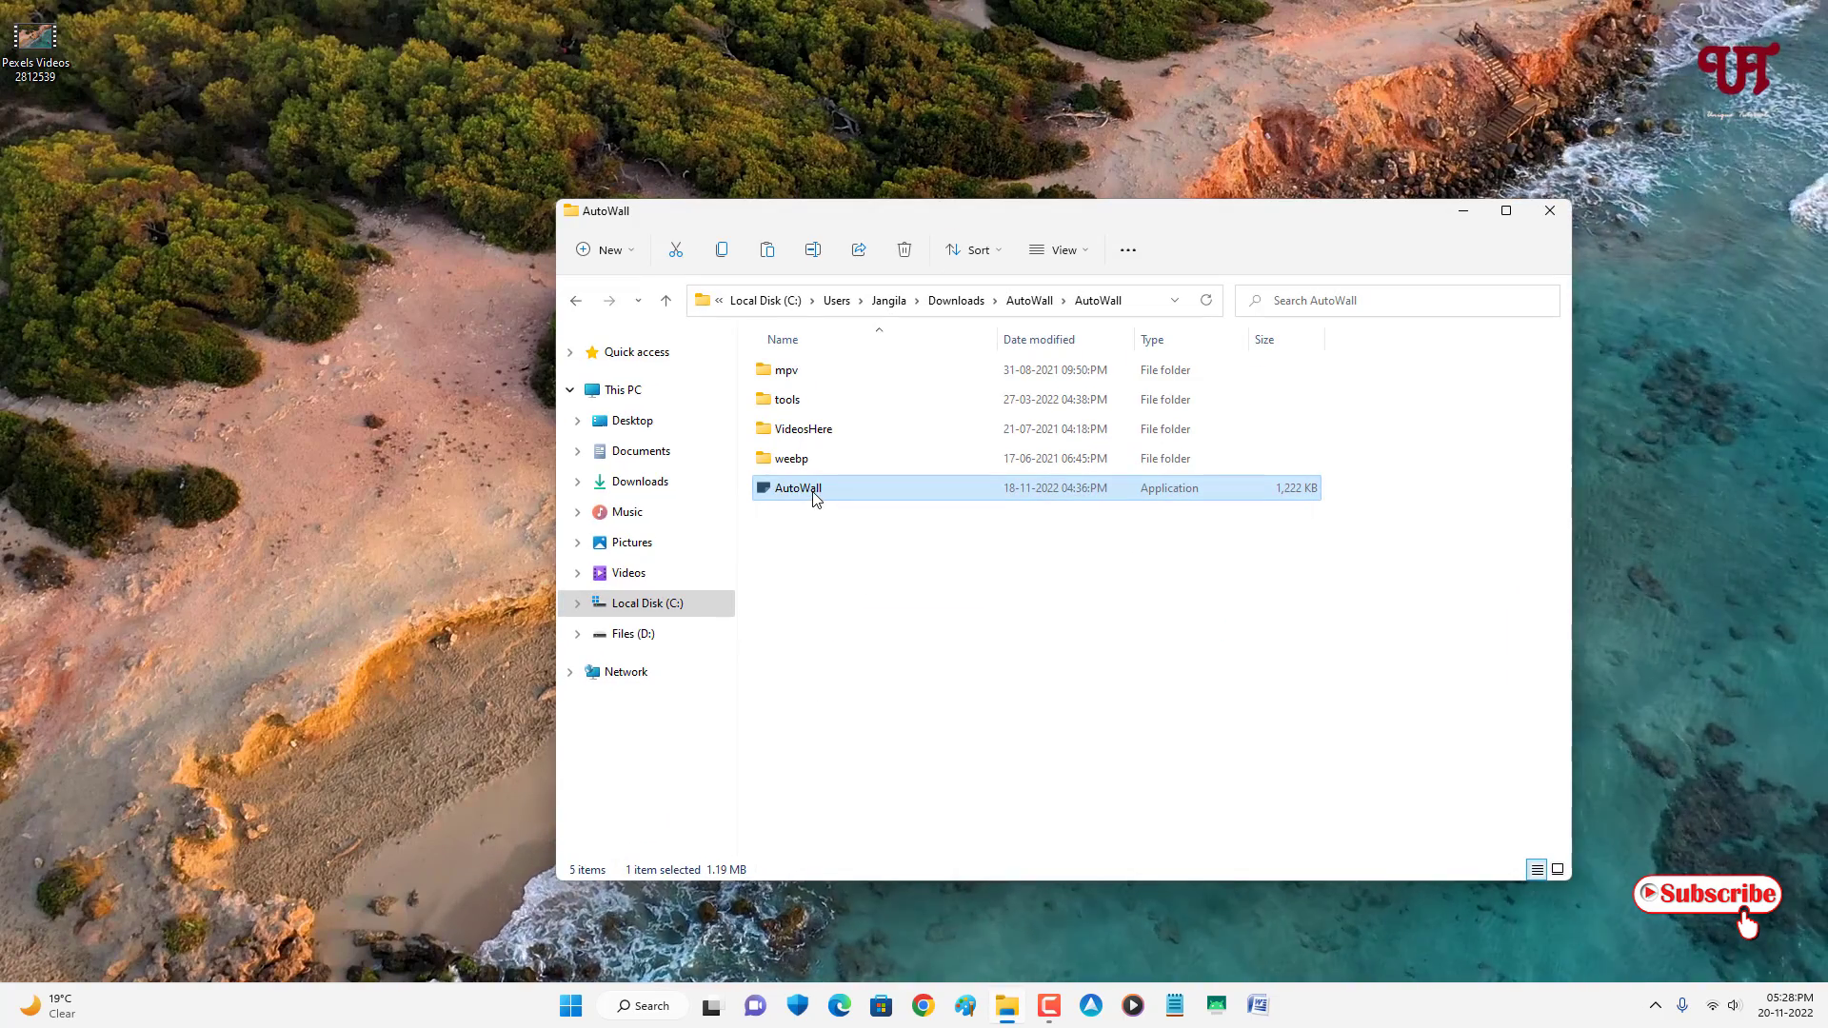
left_click(1464, 208)
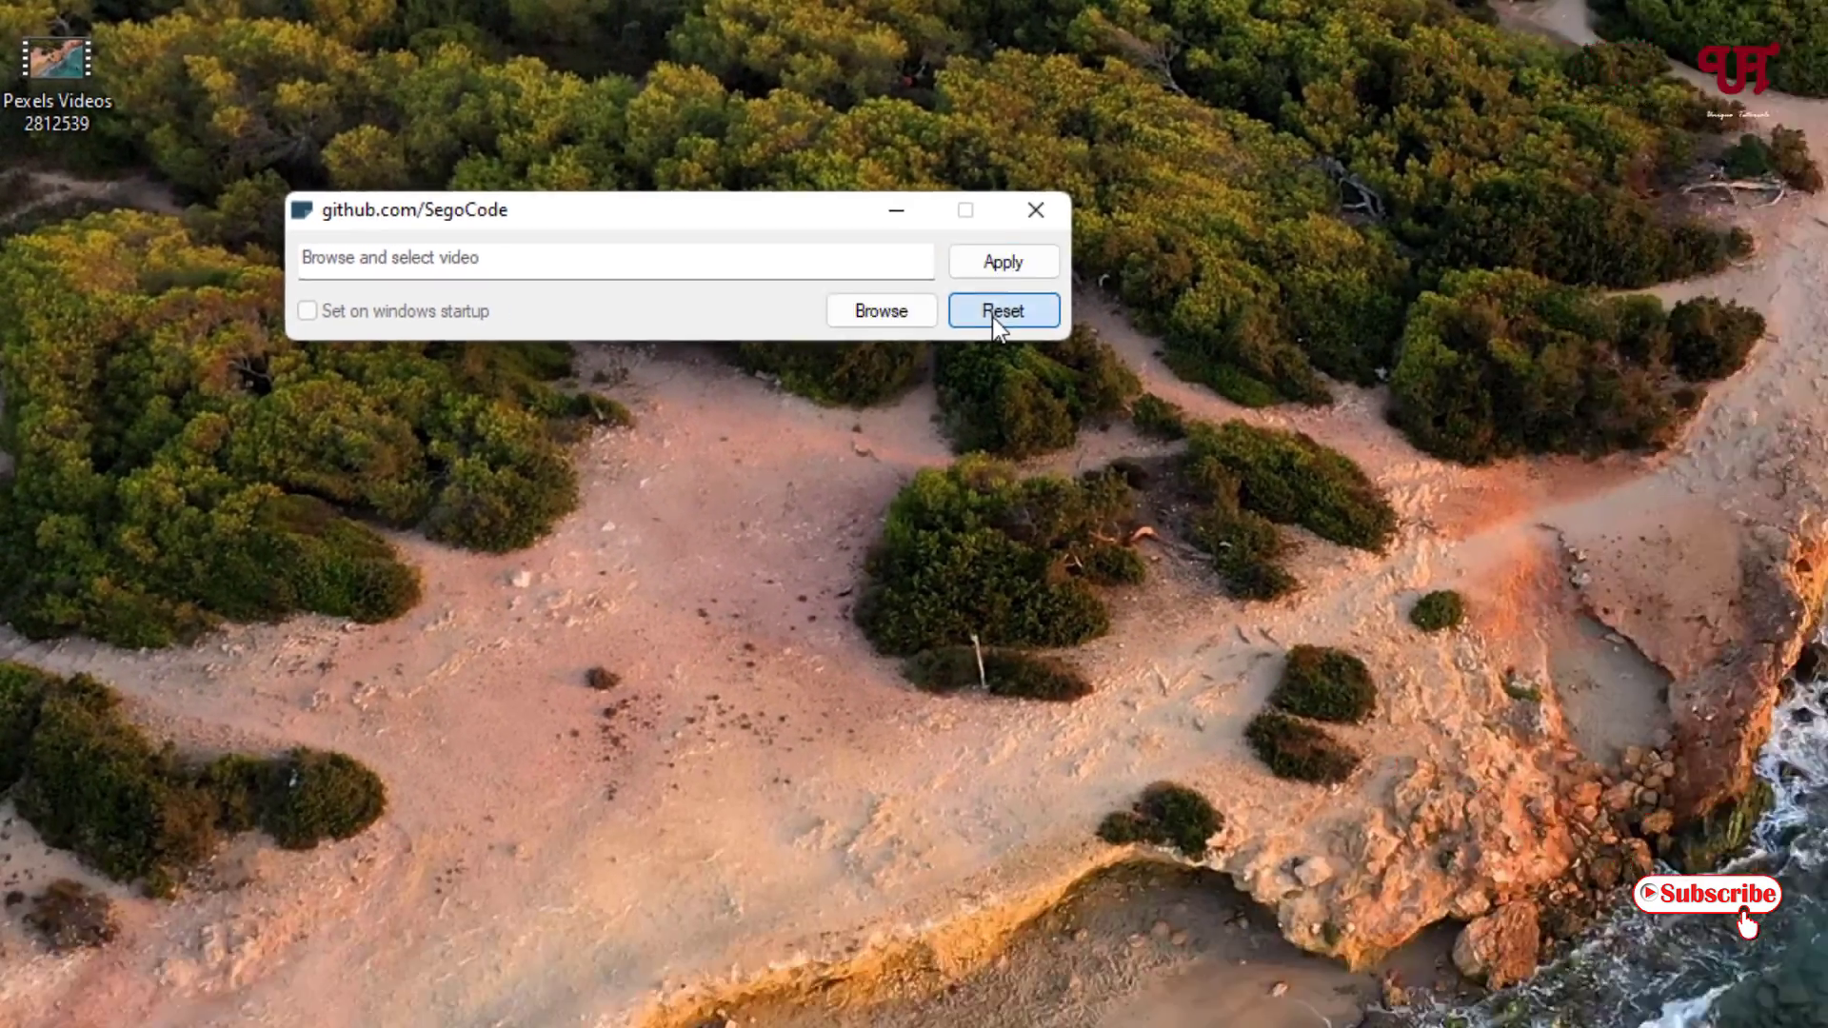
left_click(1282, 410)
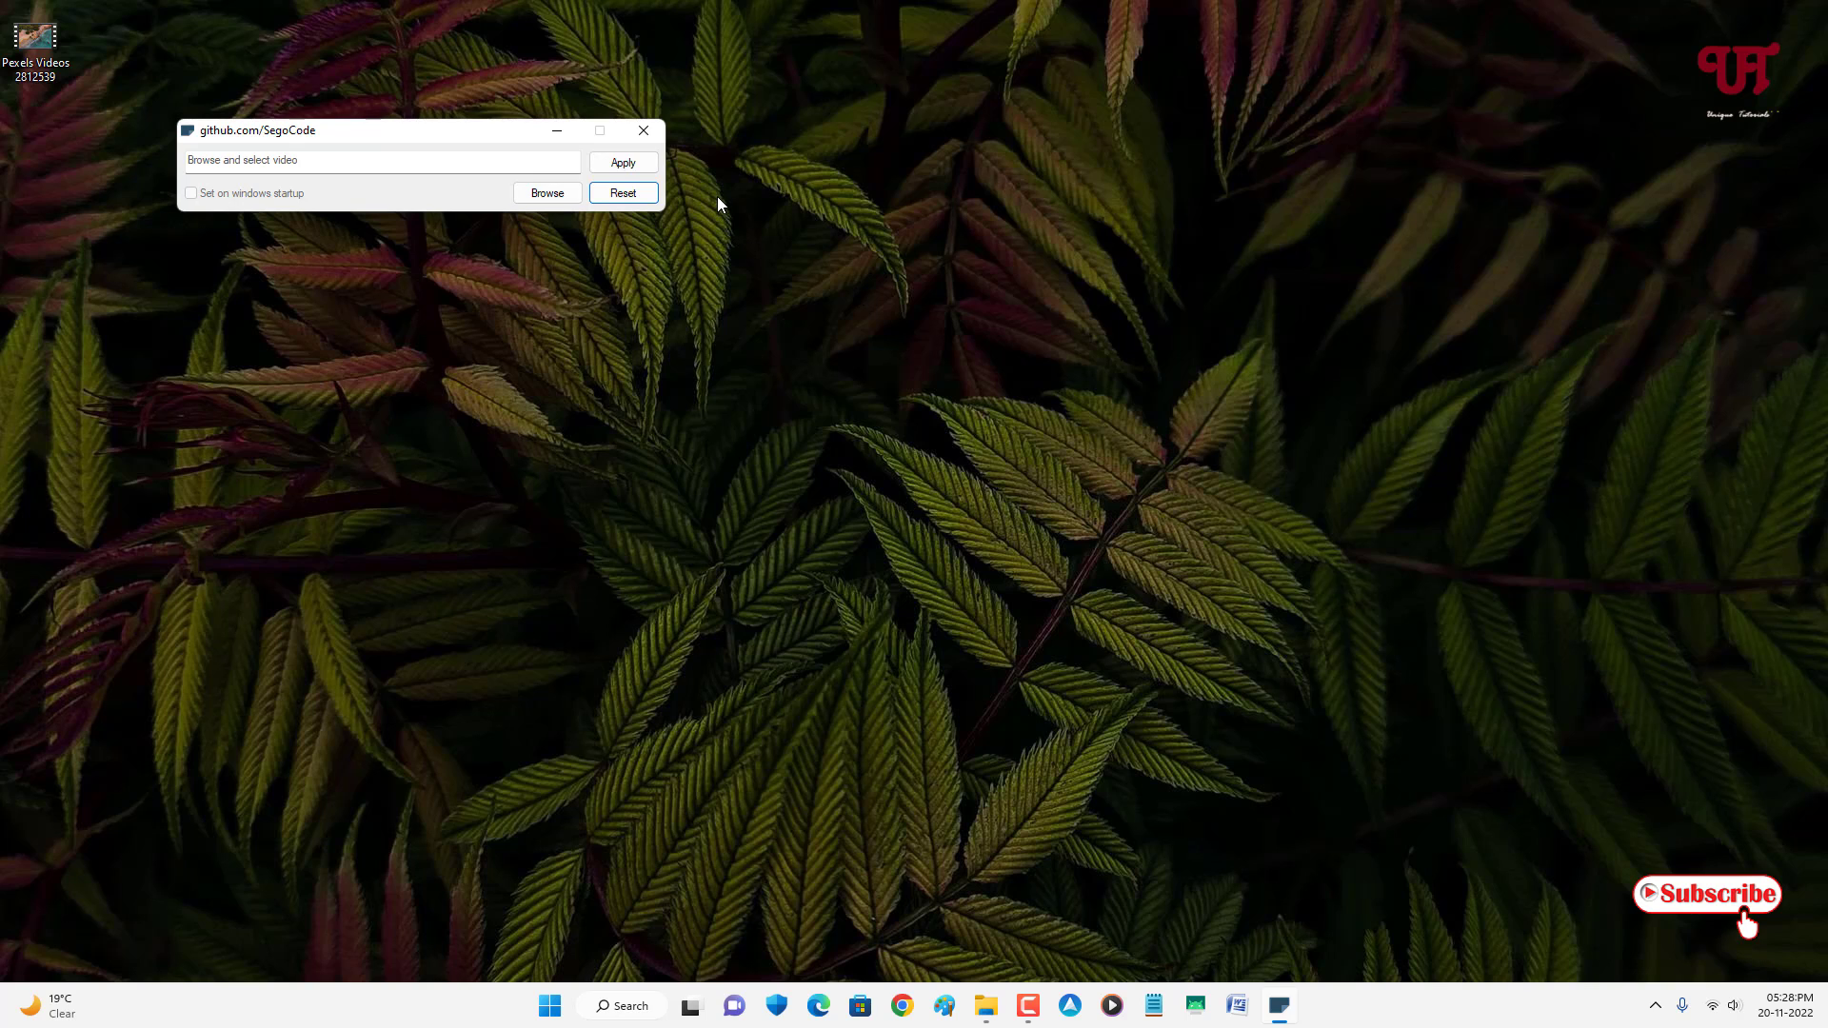
Close the AutoWall window with its X button
left_click(651, 131)
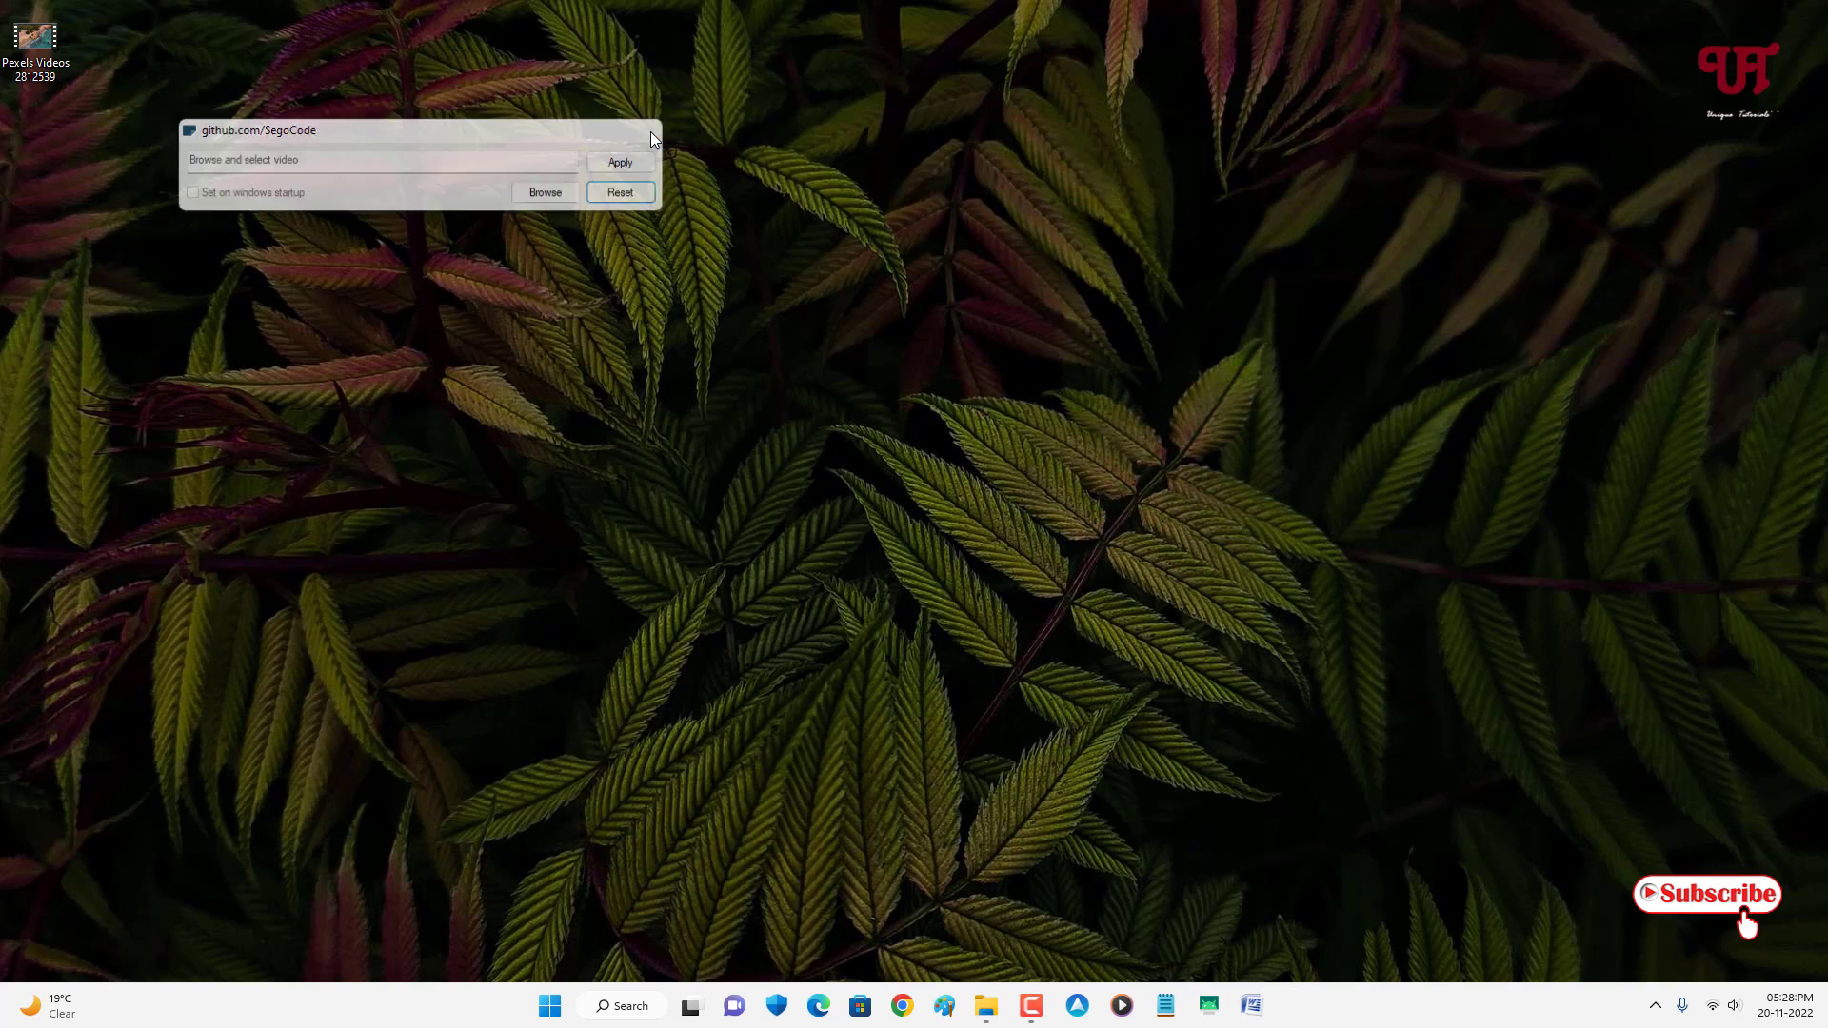